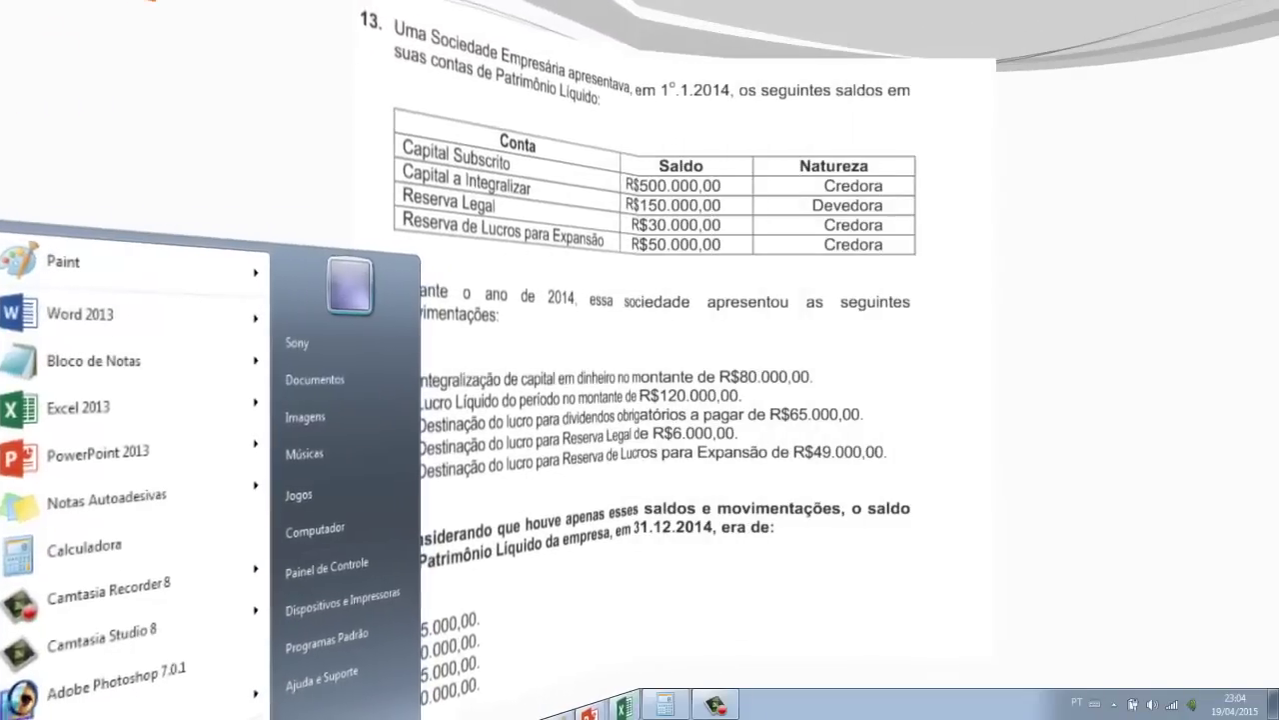
# Switch to the Excel workbook and examine the opening Patrimônio Líquido 01/01/2014 balances and the formula behind their total
pyautogui.click(616, 705)
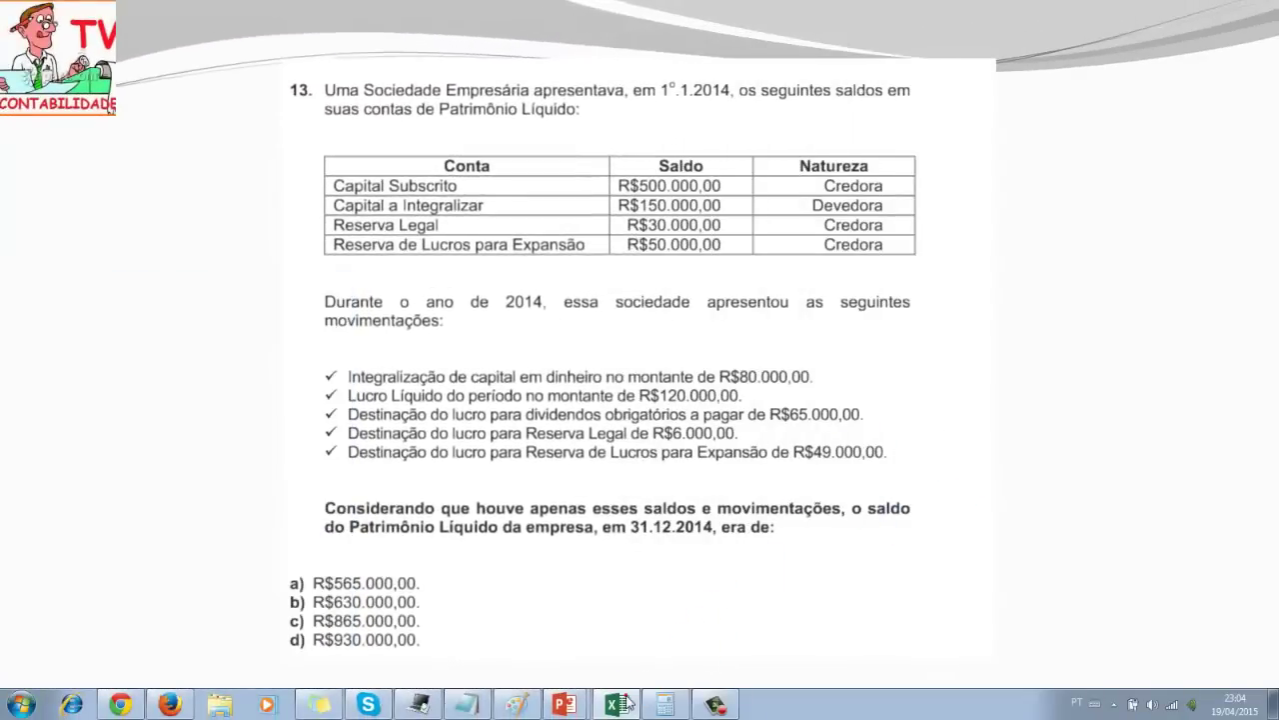
pyautogui.click(616, 705)
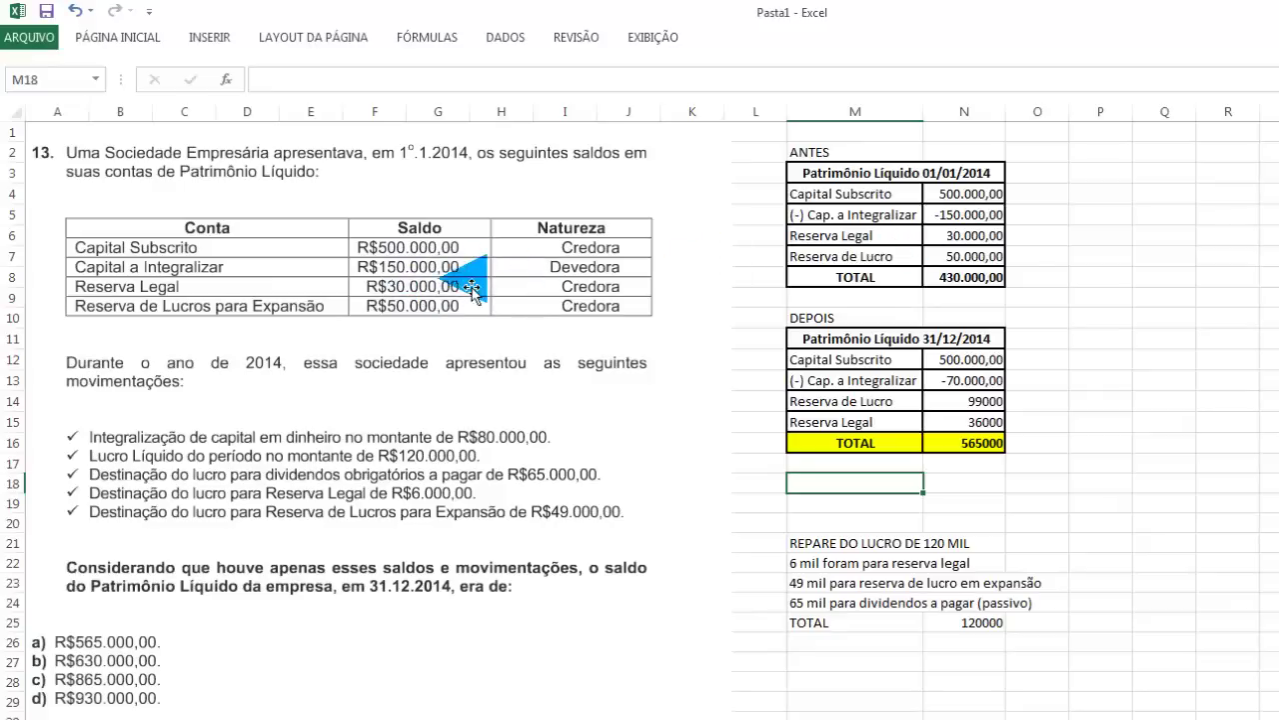
pyautogui.click(977, 193)
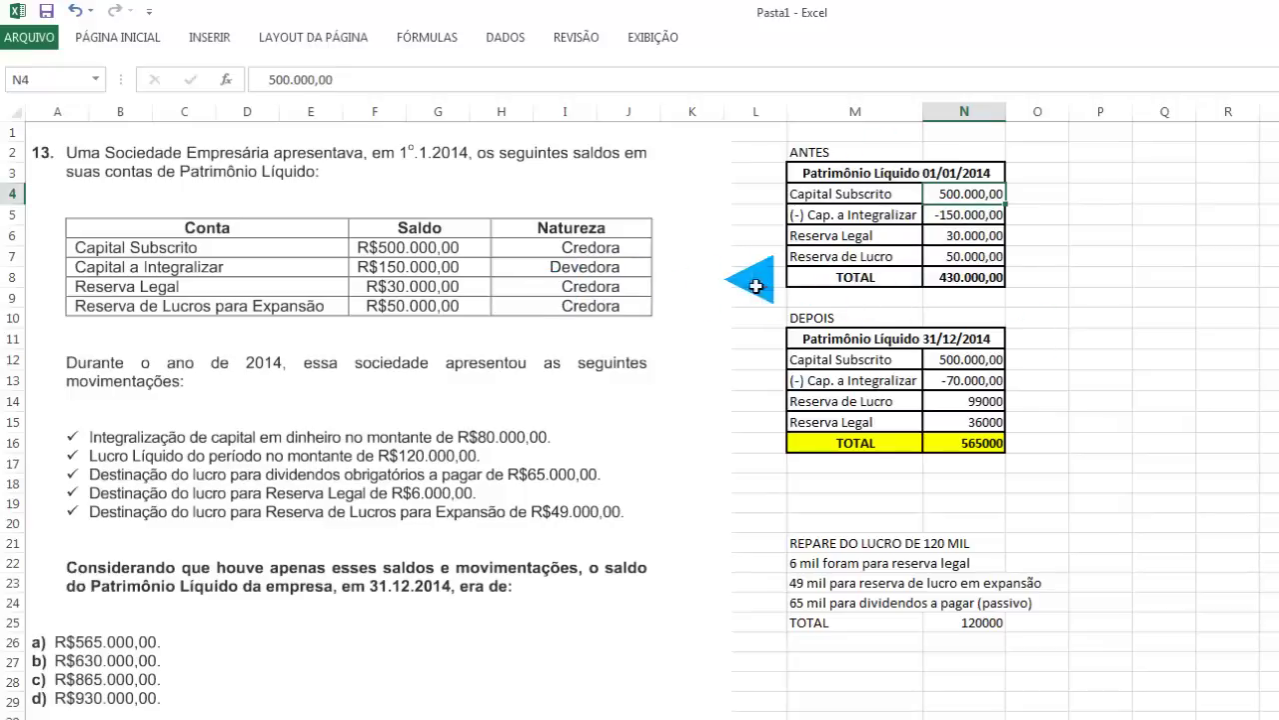
pyautogui.doubleClick(989, 215)
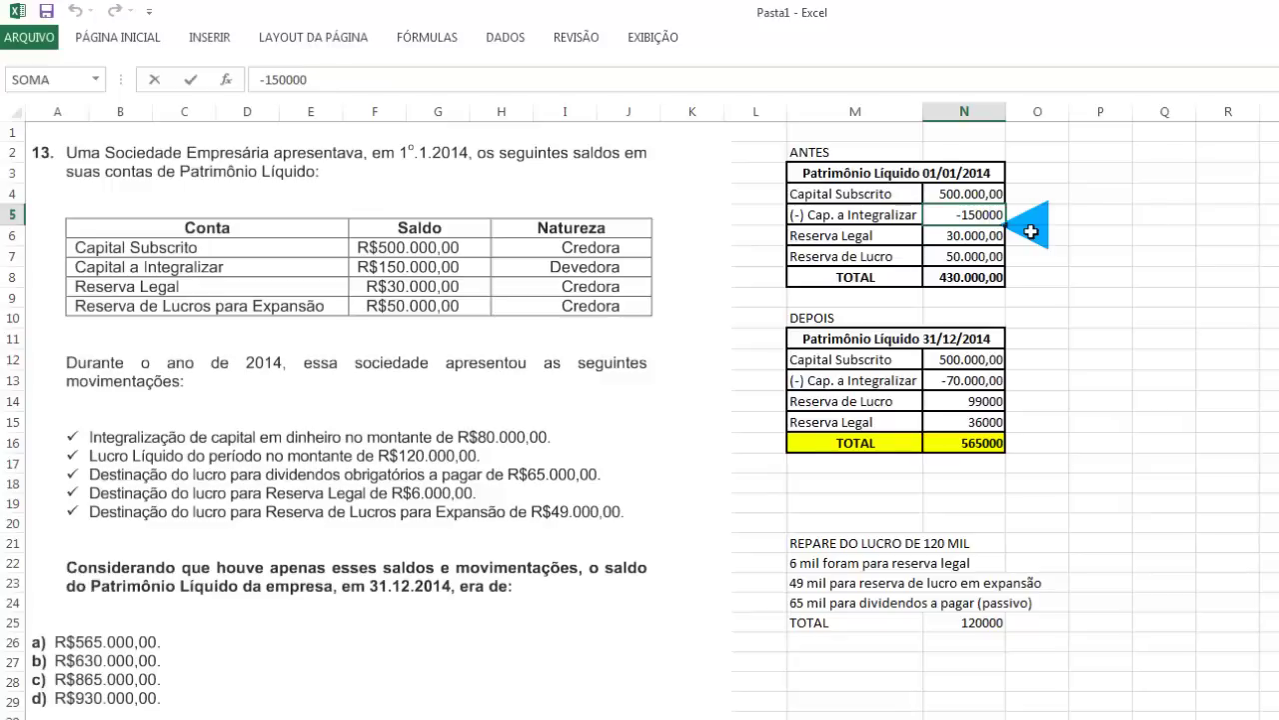
pyautogui.press('Return')
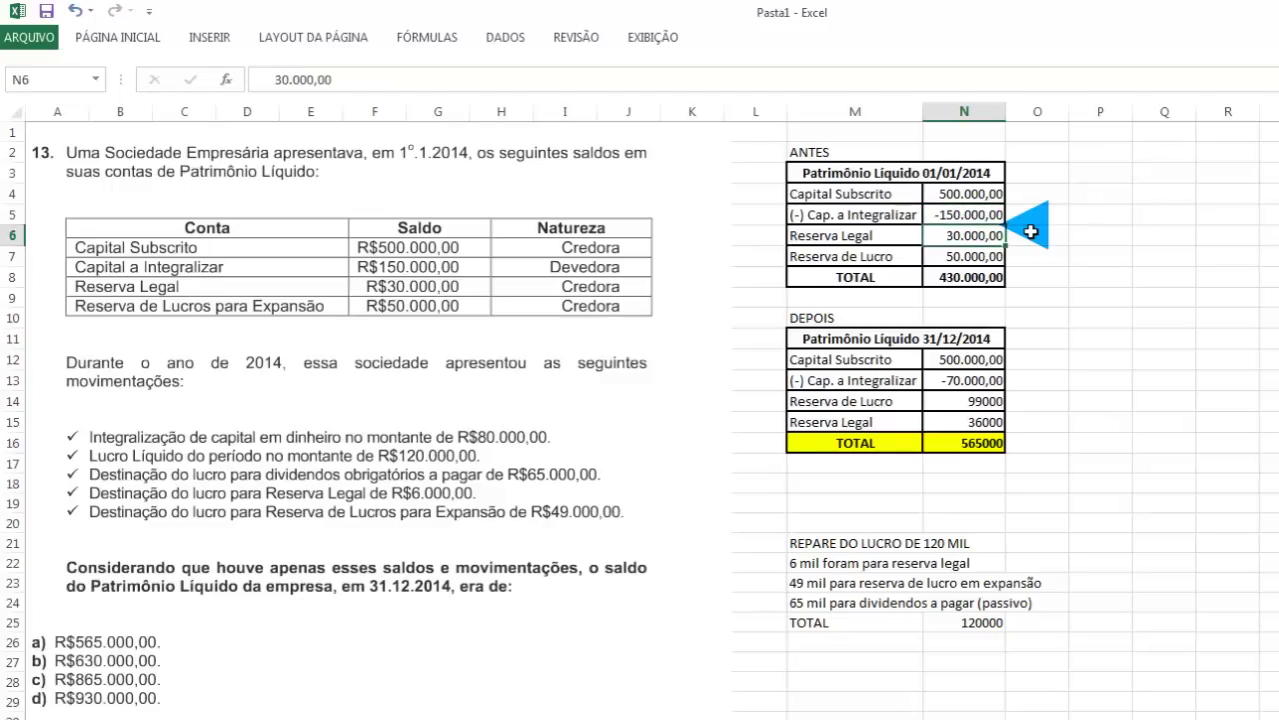
pyautogui.click(959, 214)
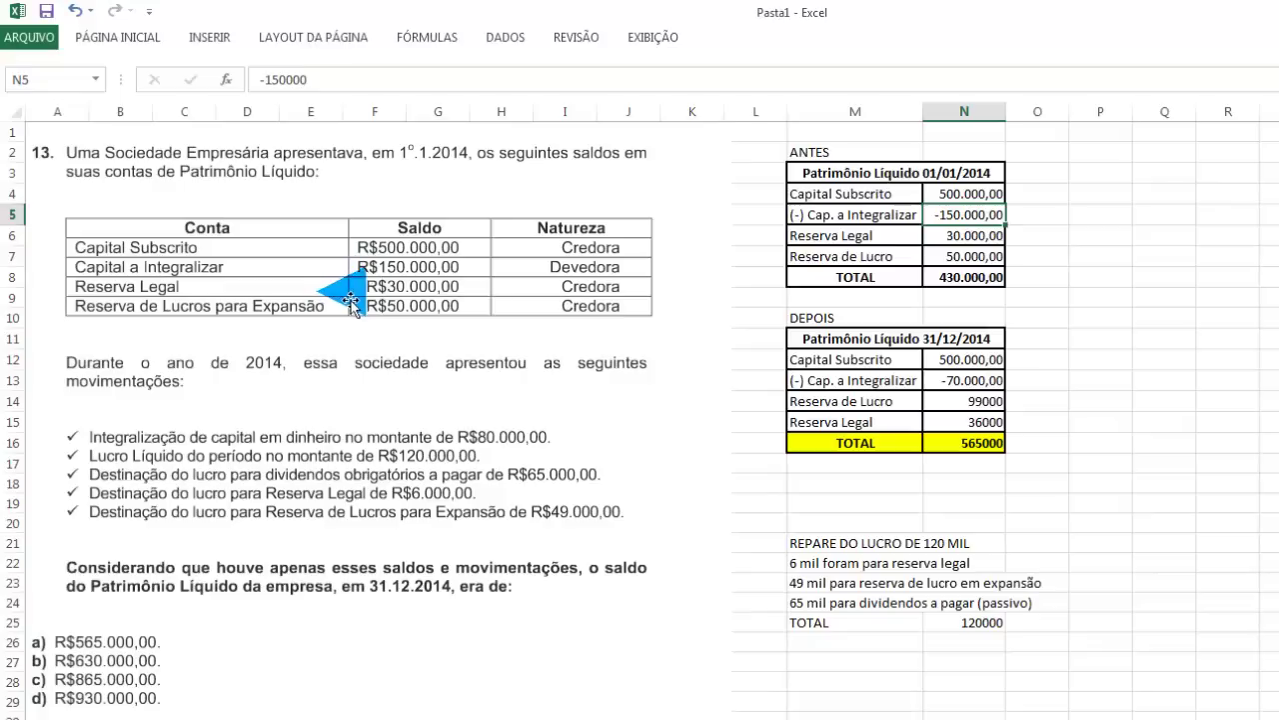
pyautogui.click(944, 236)
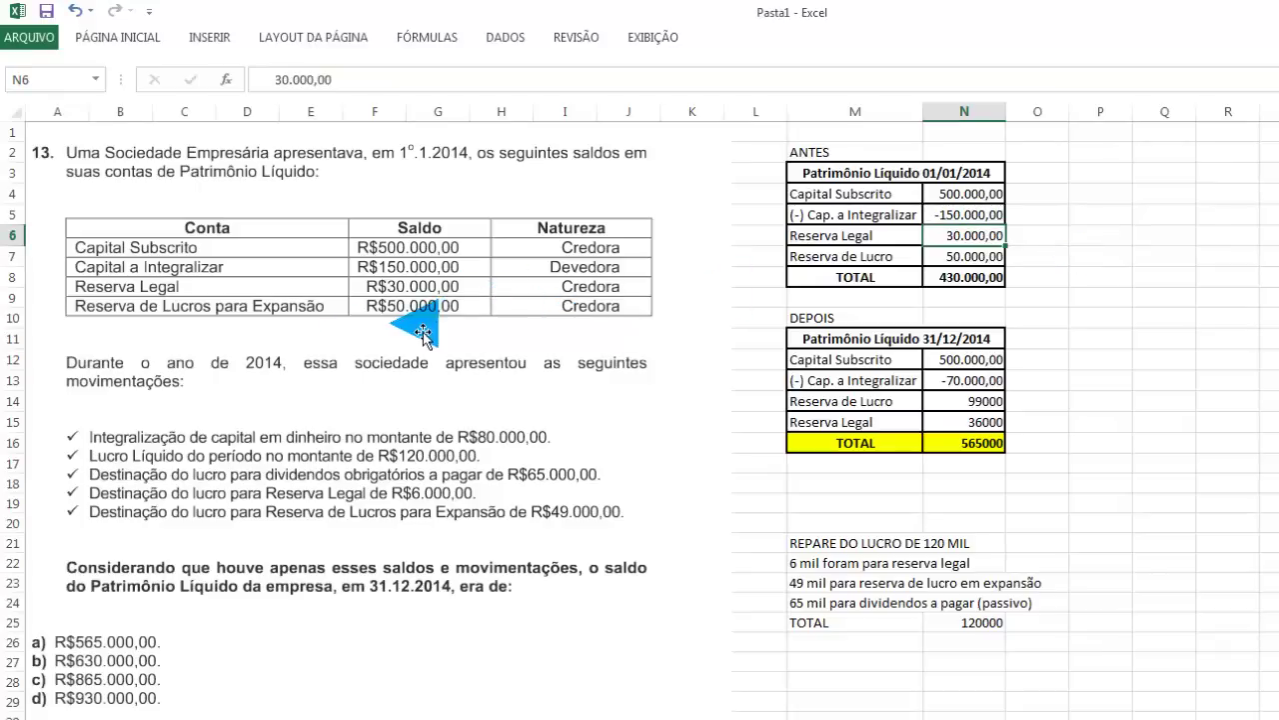
pyautogui.click(975, 256)
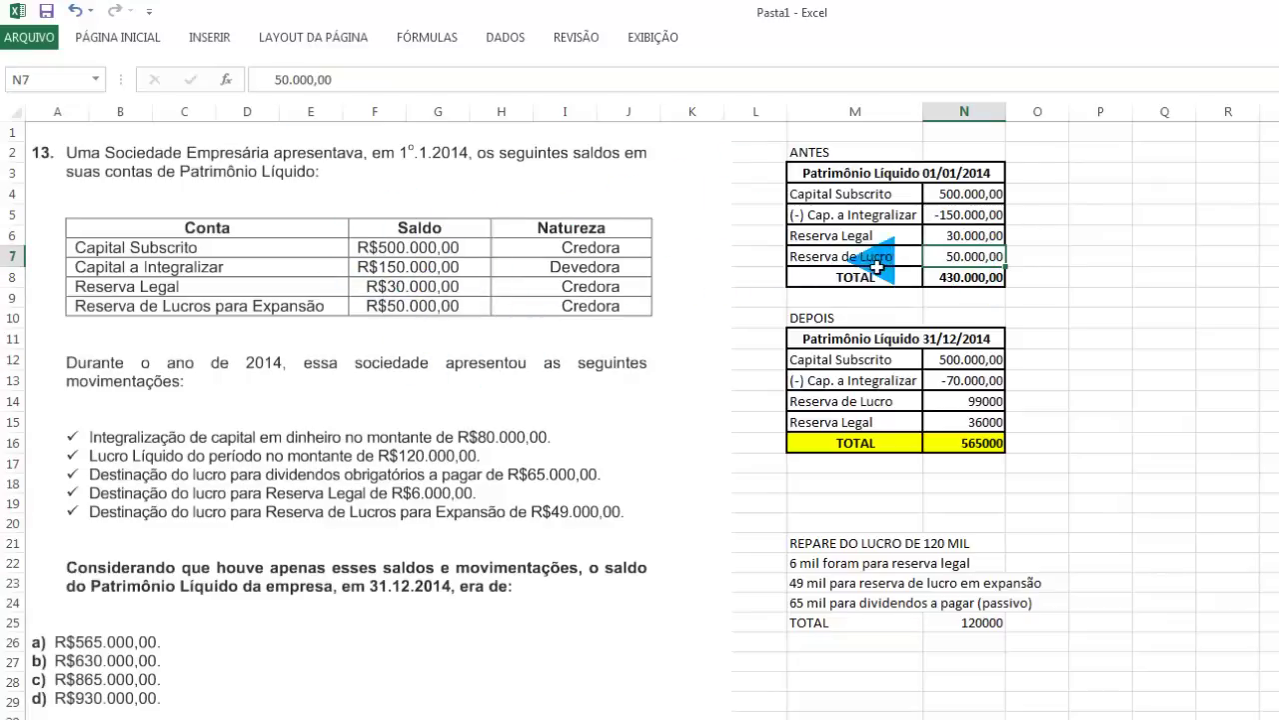
pyautogui.doubleClick(969, 280)
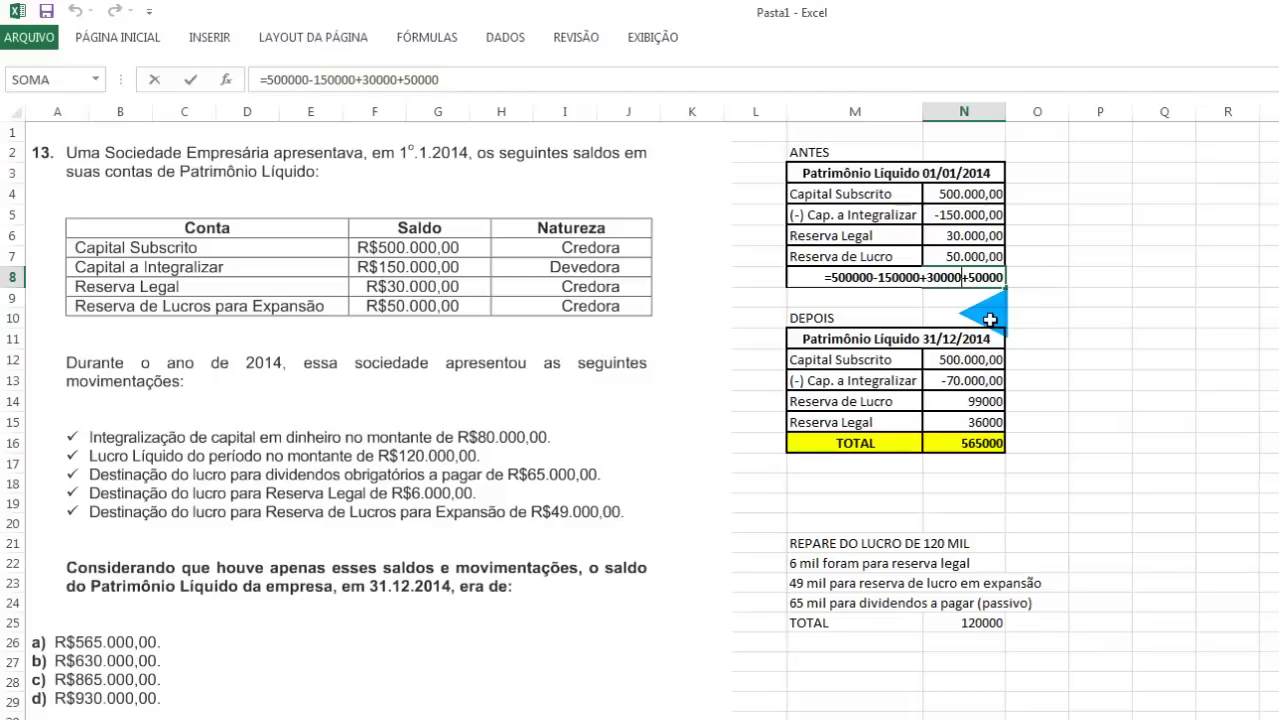
pyautogui.press('Return')
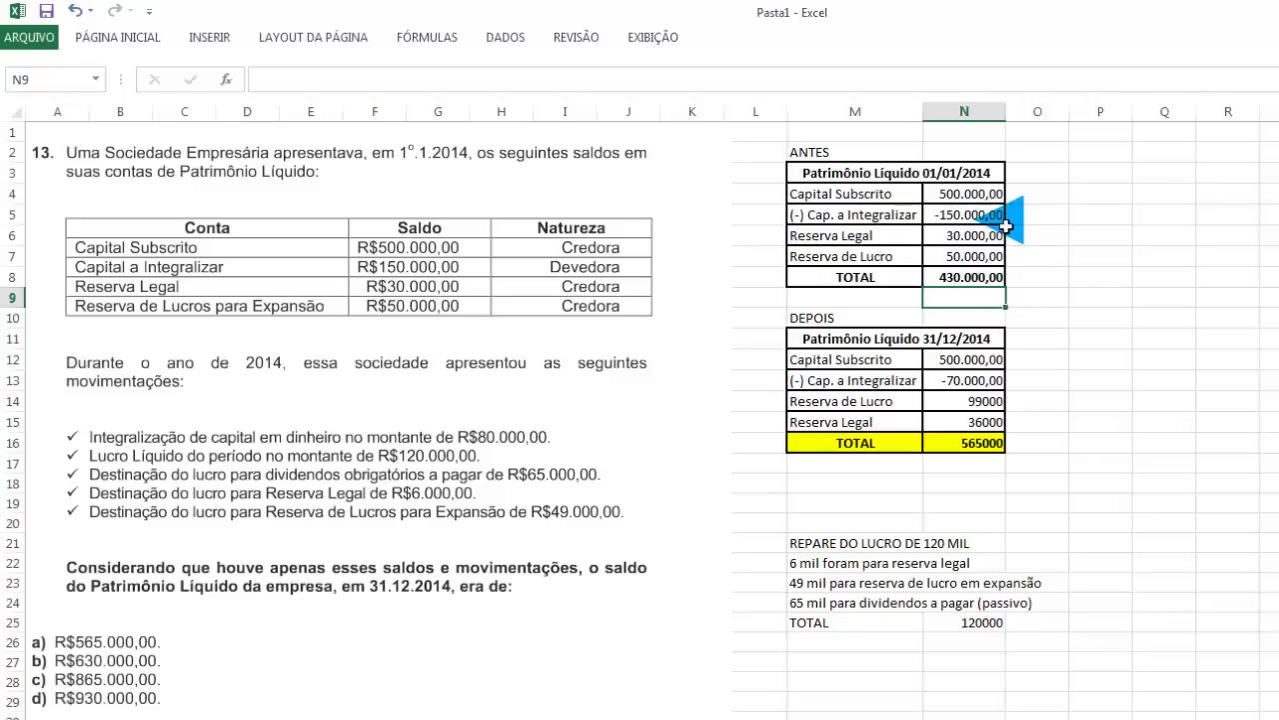
pyautogui.click(995, 279)
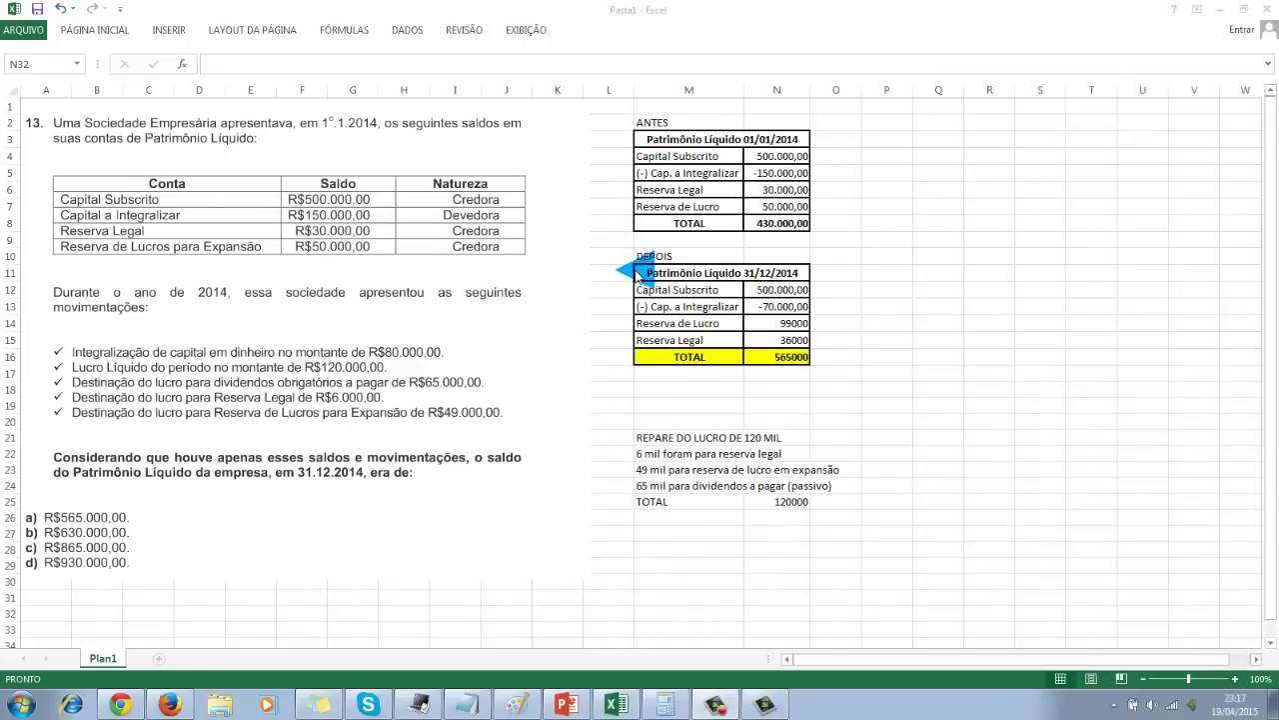
# Examine the Capital Subscrito balance and the Cap. a Integralizar formula in the Patrimônio Líquido 31/12/2014 table
pyautogui.click(755, 289)
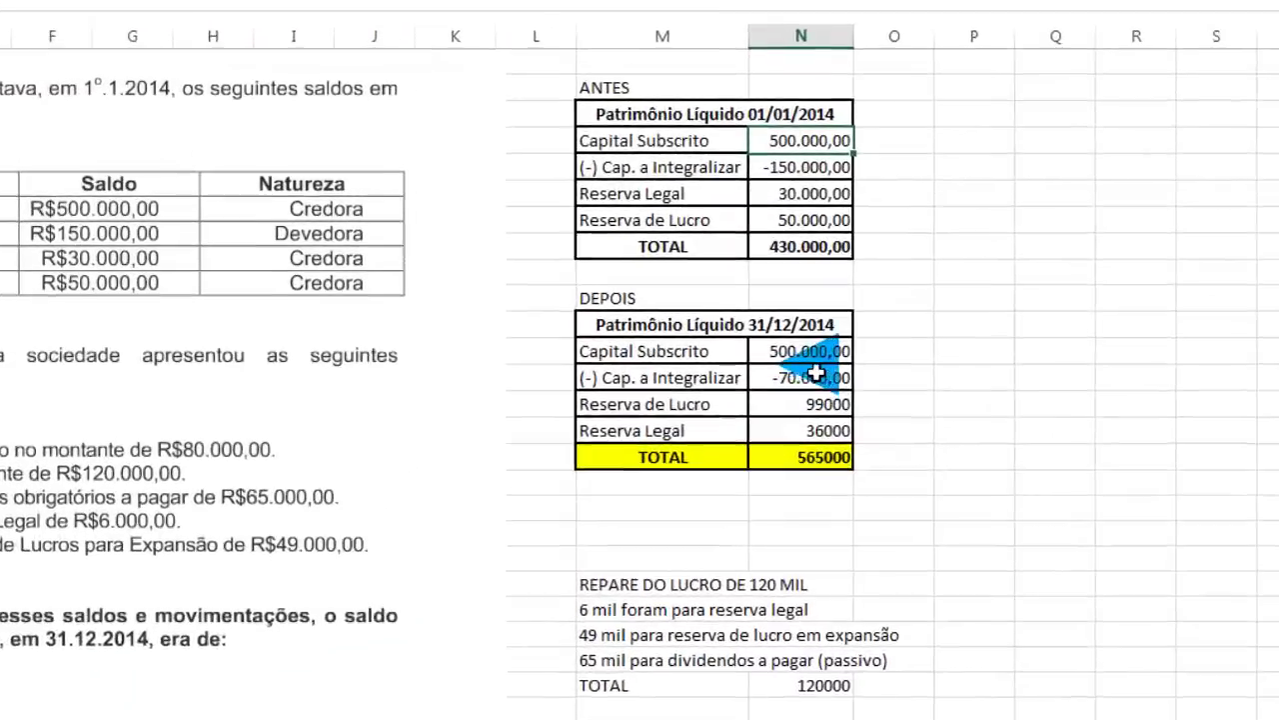
pyautogui.click(785, 291)
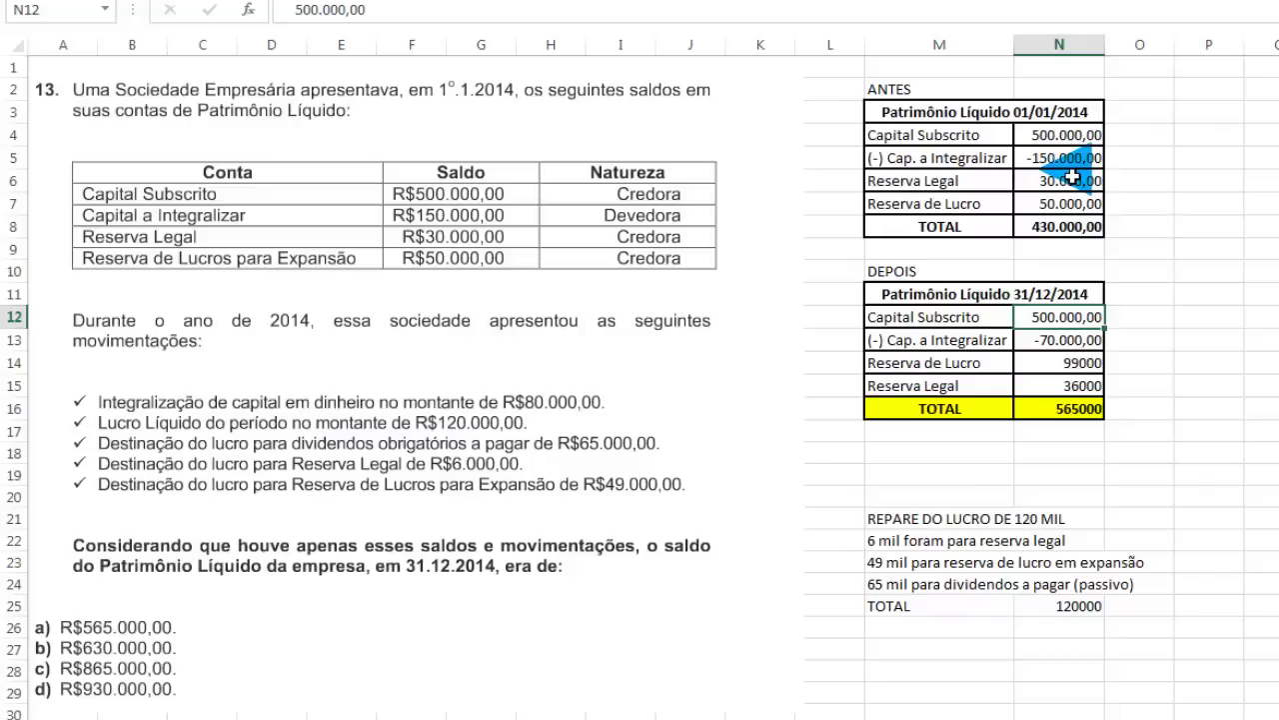
pyautogui.doubleClick(1068, 342)
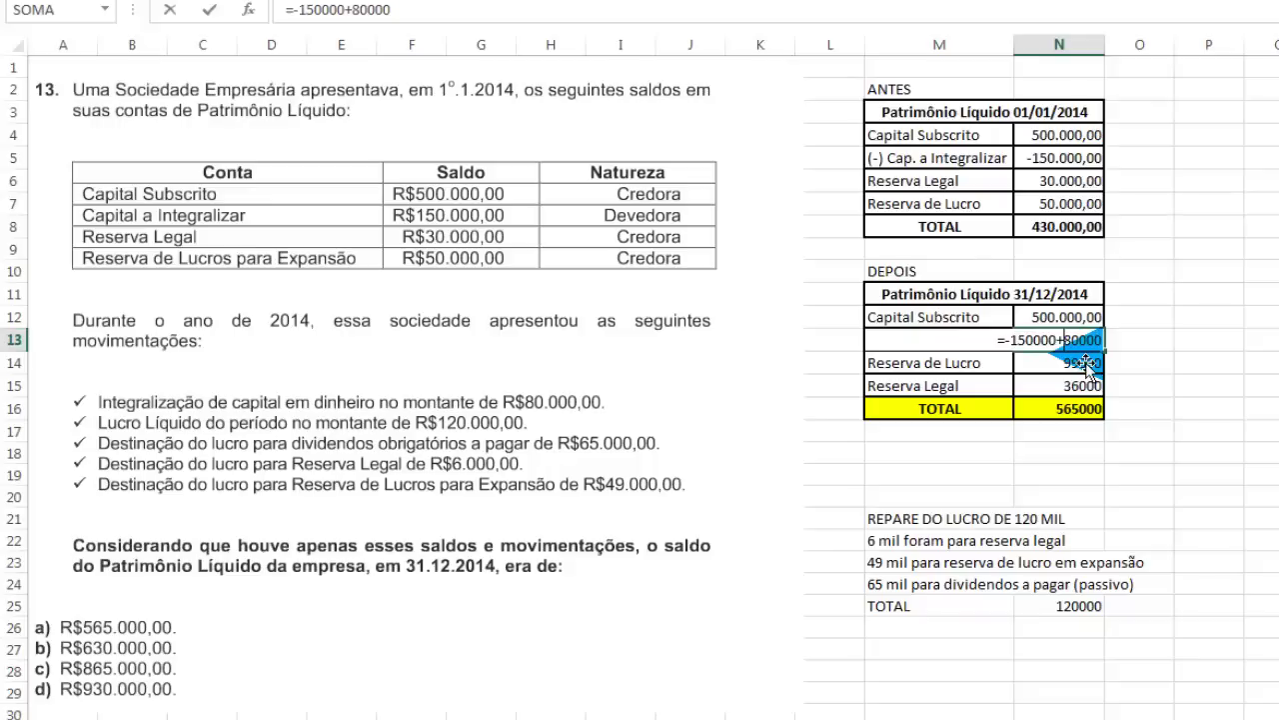
pyautogui.press('Return')
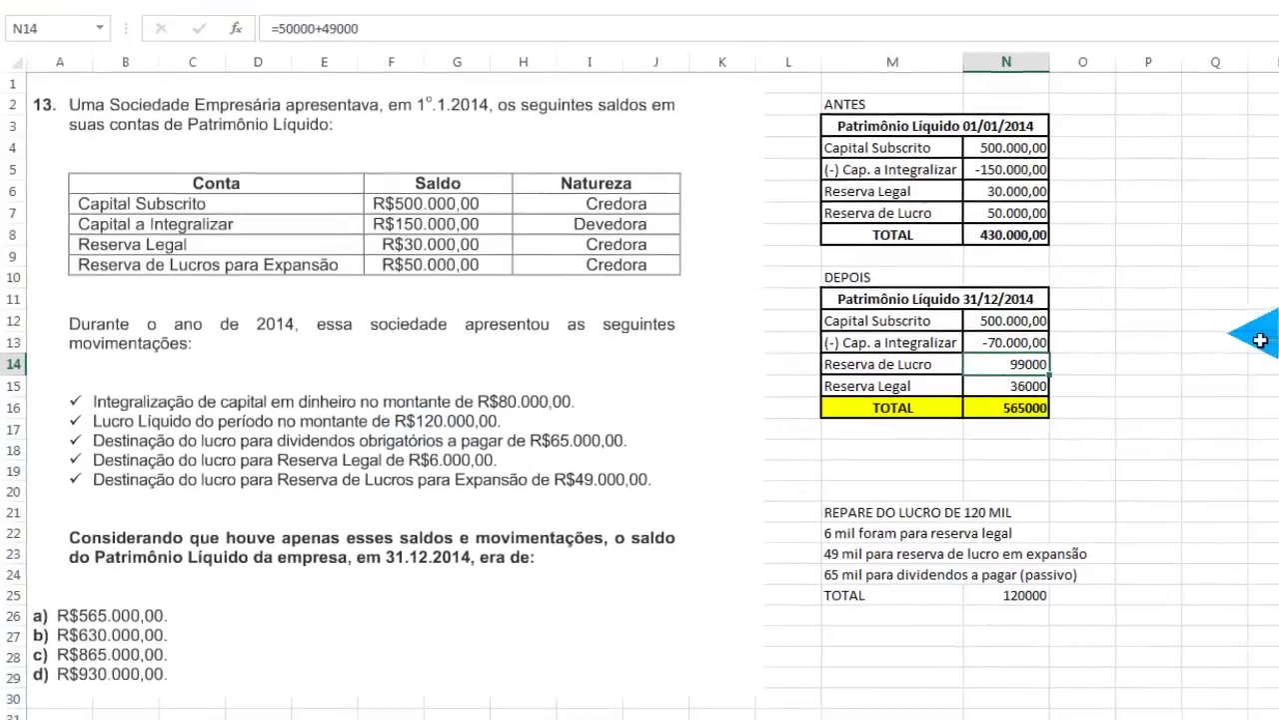
# Enter the period's net profit of 120000 in cell Q12, beside the 31/12/2014 table
pyautogui.click(1215, 321)
pyautogui.write('12')
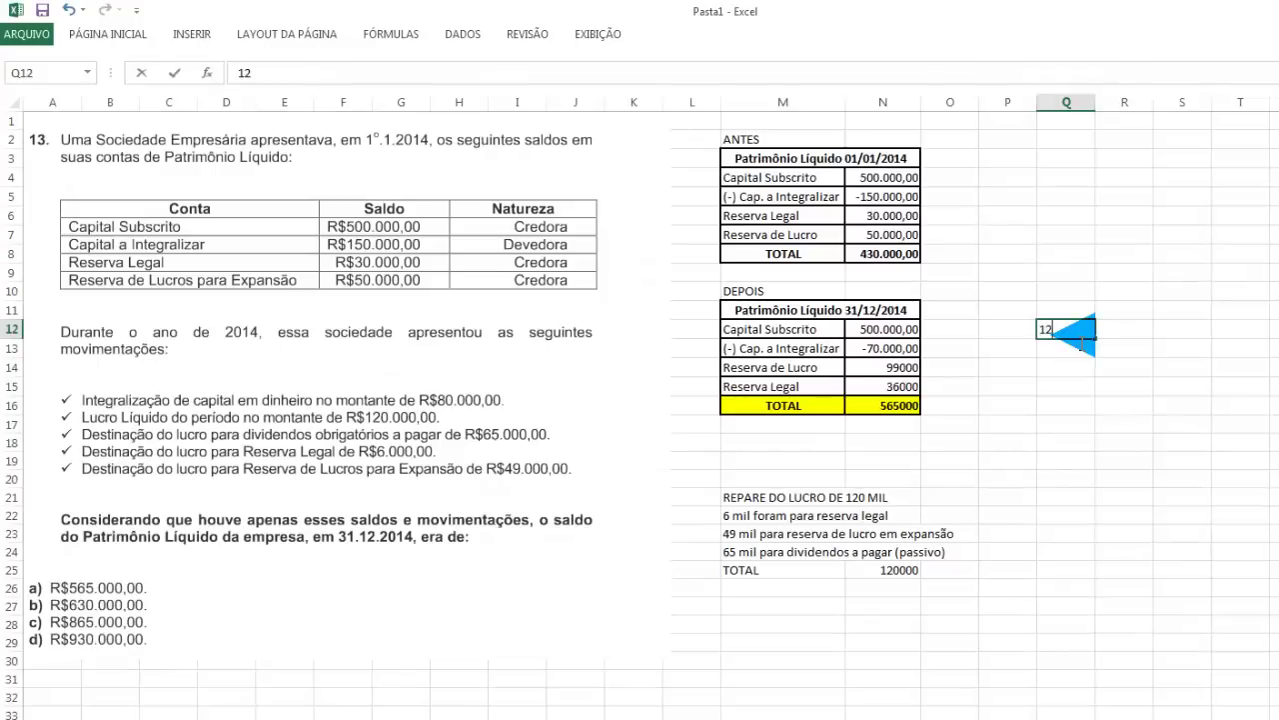
pyautogui.write('0000')
pyautogui.press('Return')
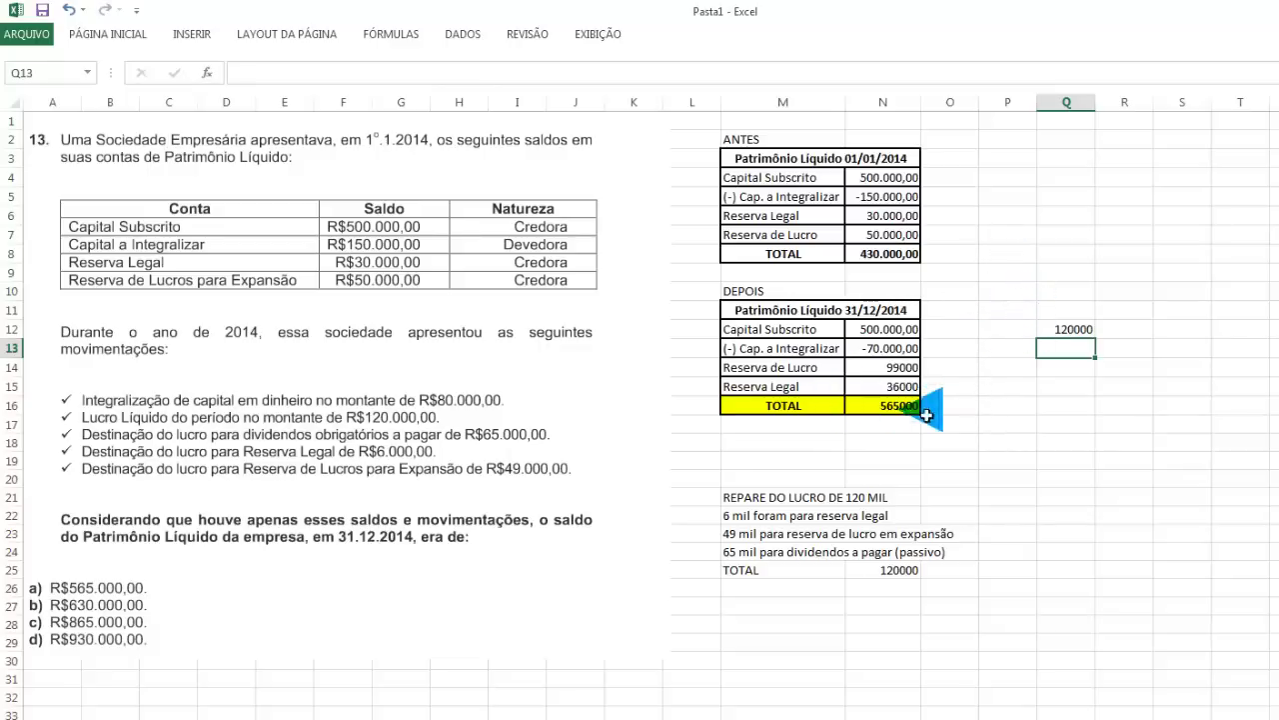
pyautogui.click(1068, 329)
pyautogui.press('F2')
pyautogui.press('Home')
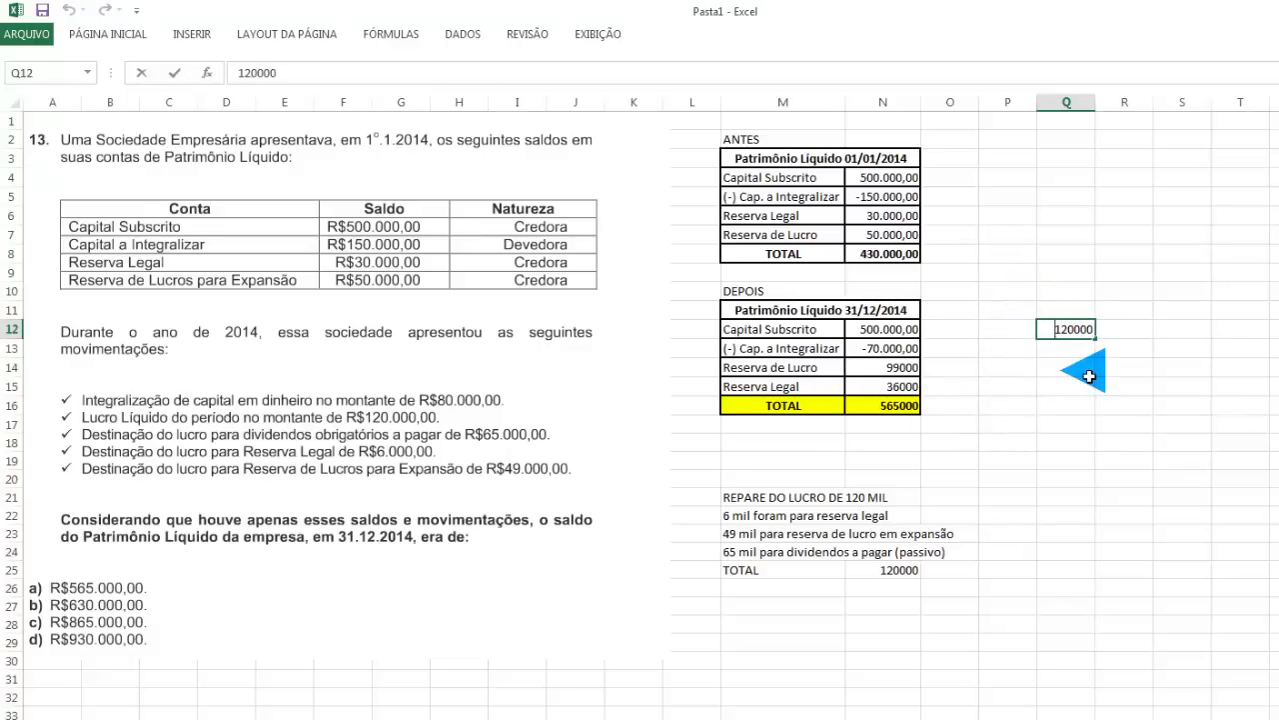
pyautogui.write('=')
pyautogui.press('Right')
pyautogui.press('Right')
pyautogui.write('-')
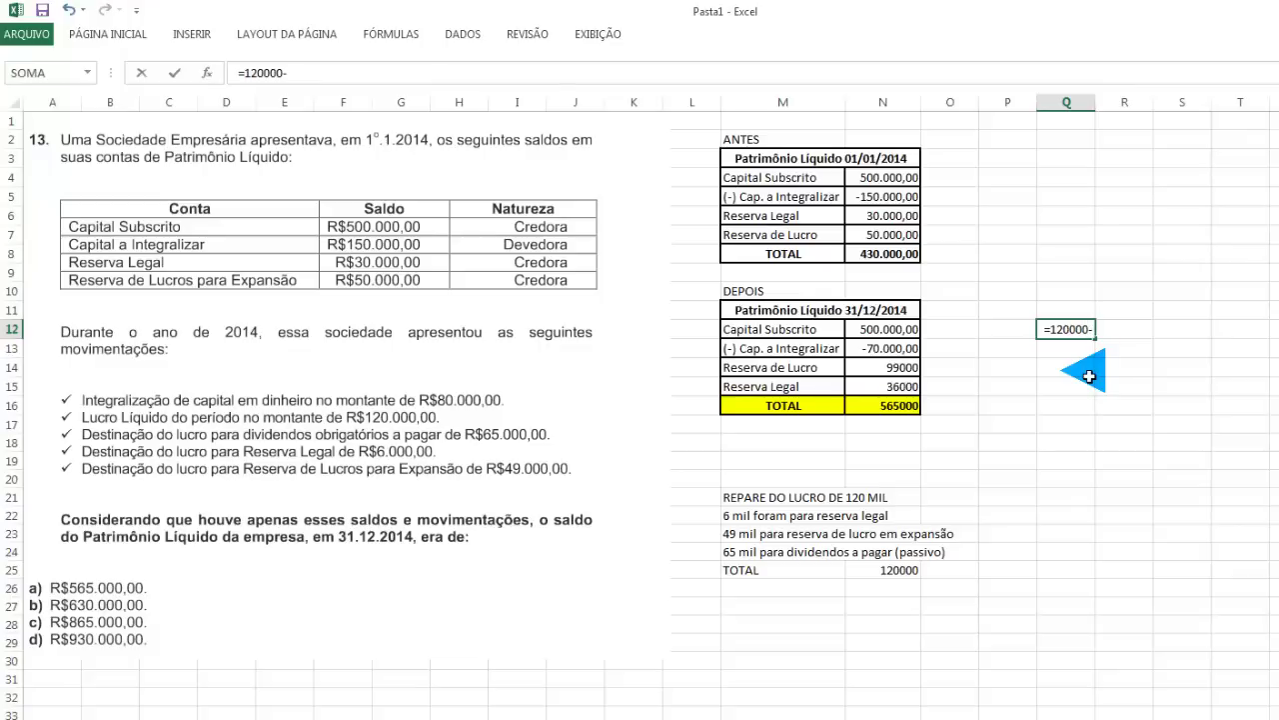
pyautogui.write('65000')
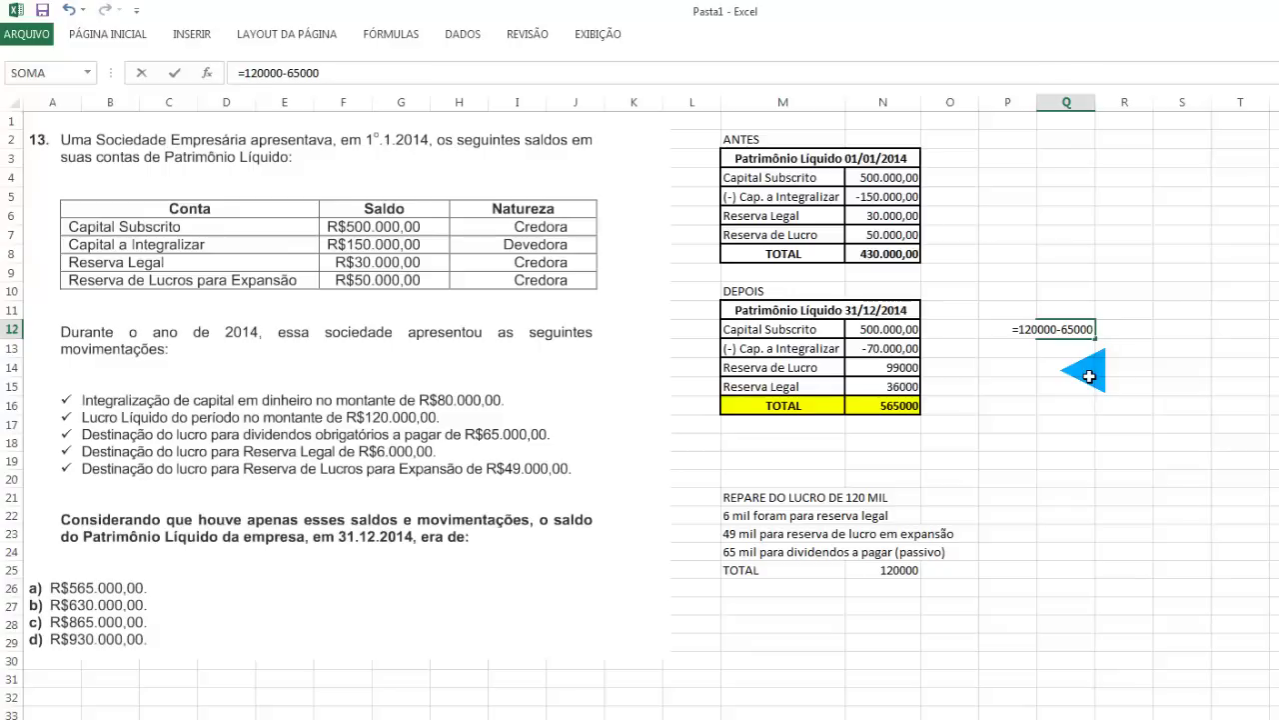
pyautogui.press('Return')
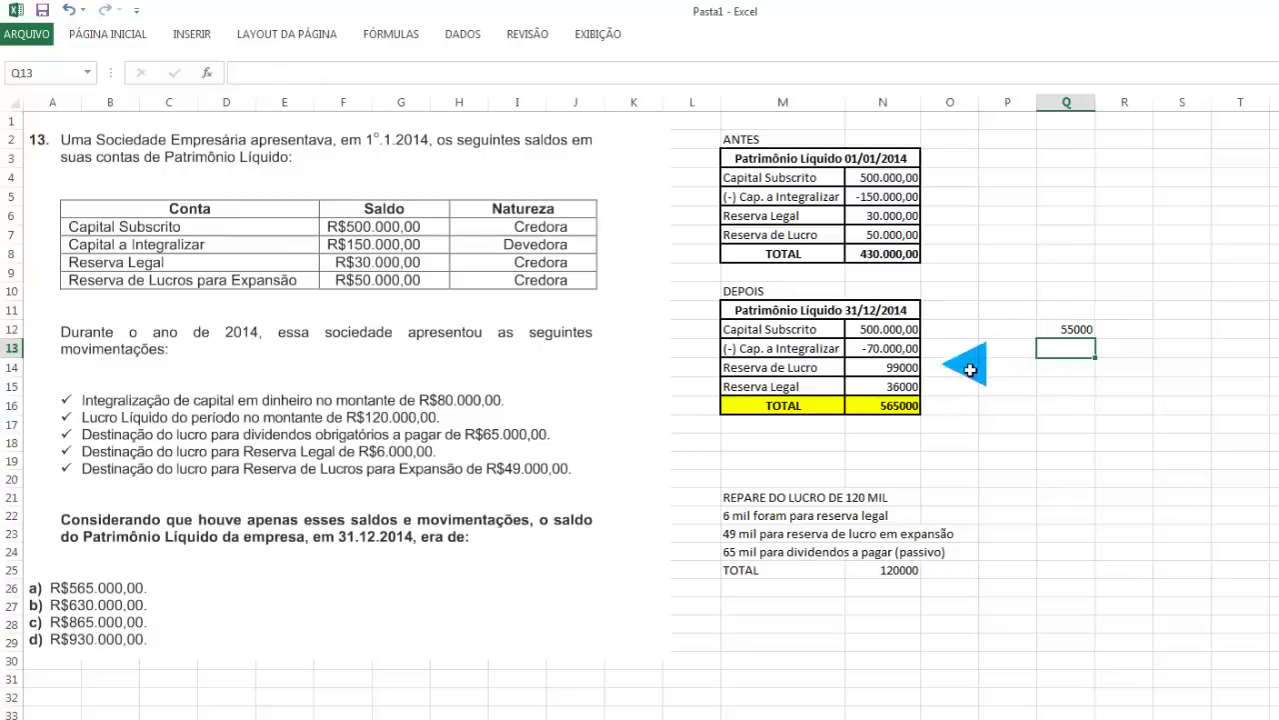
# Label the profit calculation by entering "lucro" in cell P12
pyautogui.doubleClick(1020, 330)
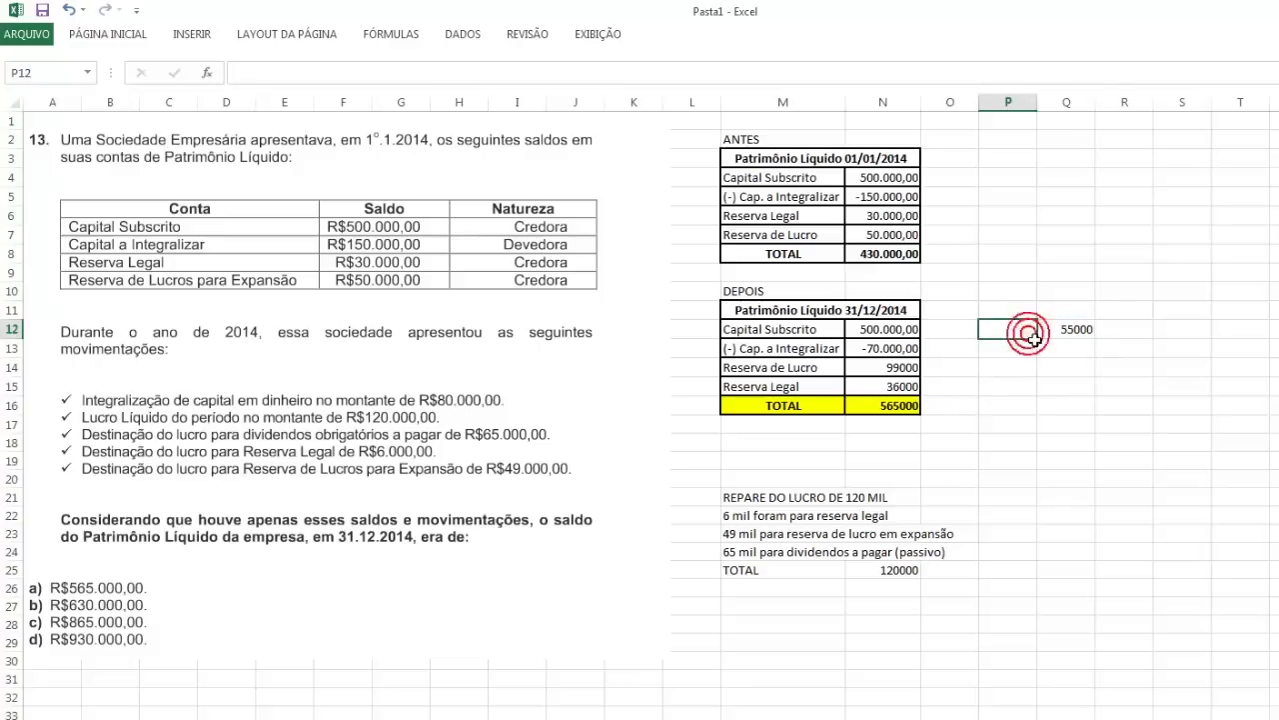
pyautogui.write('lucro')
pyautogui.press('Return')
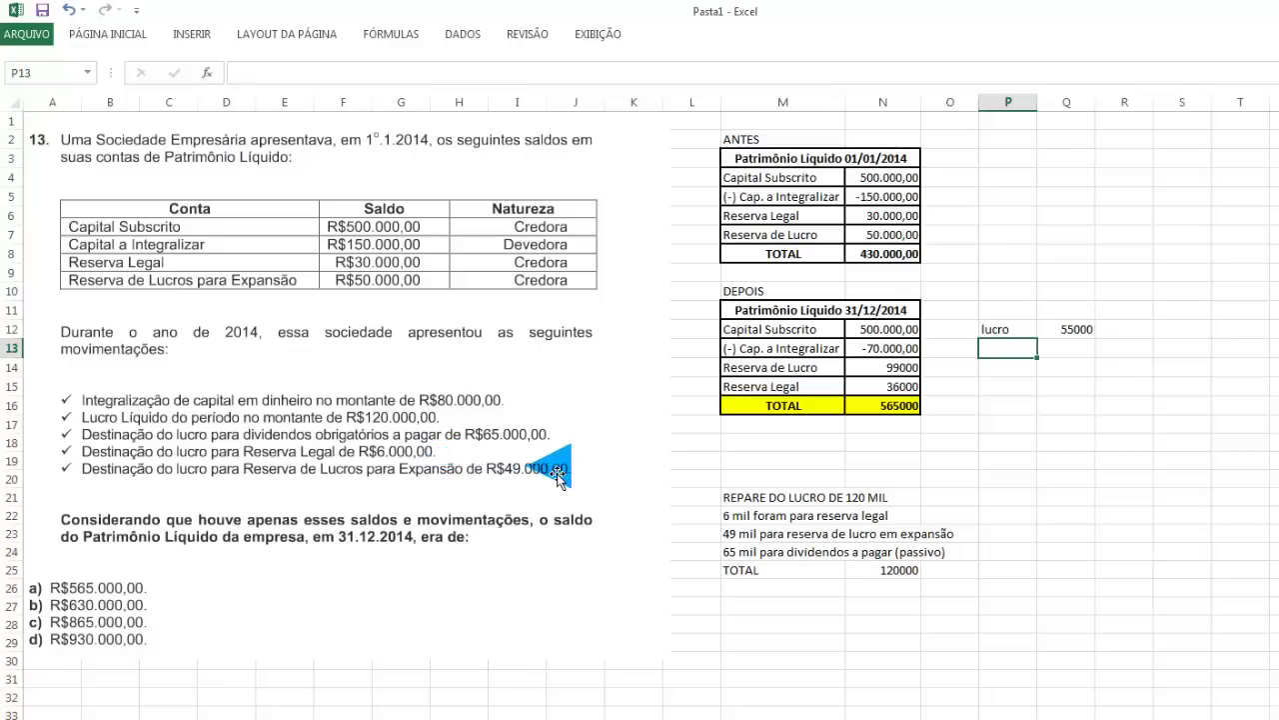
# Extend the lucro formula in Q12 with -6000 to deduct the allocation to Reserva Legal
pyautogui.click(1061, 332)
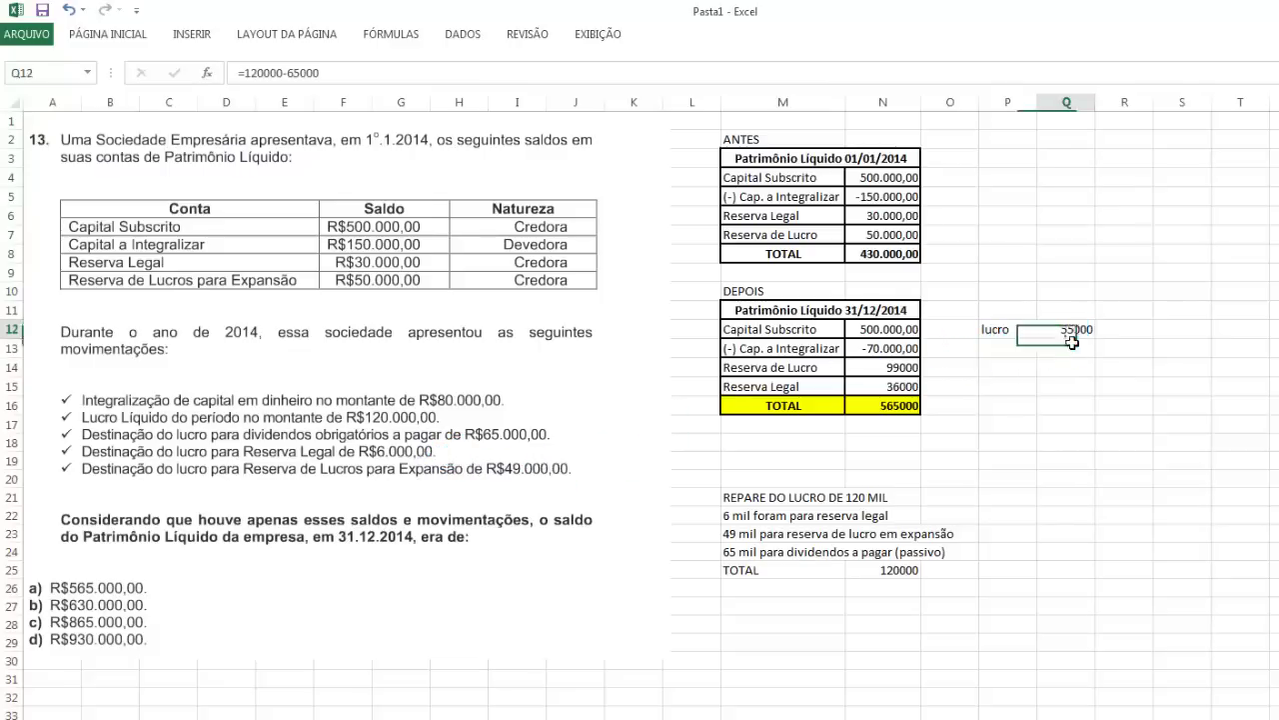
pyautogui.doubleClick(1080, 331)
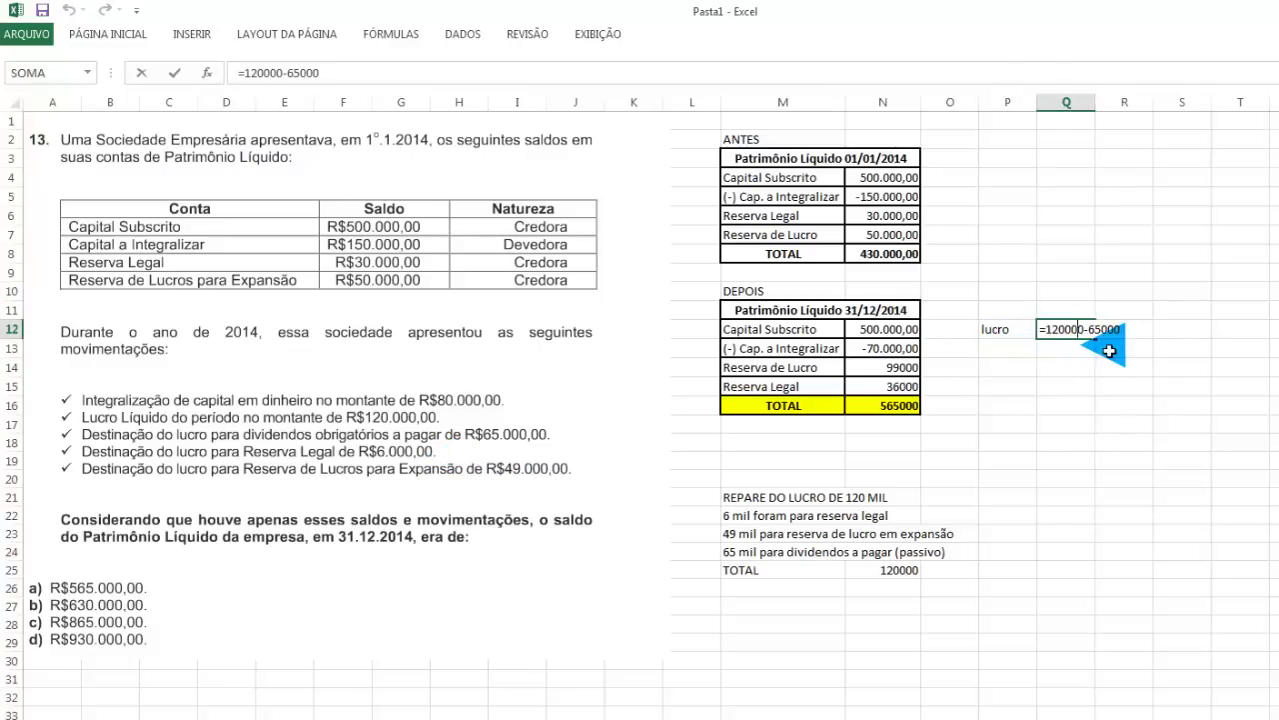
pyautogui.press('Right')
pyautogui.press('Right')
pyautogui.write('-6000')
pyautogui.press('Return')
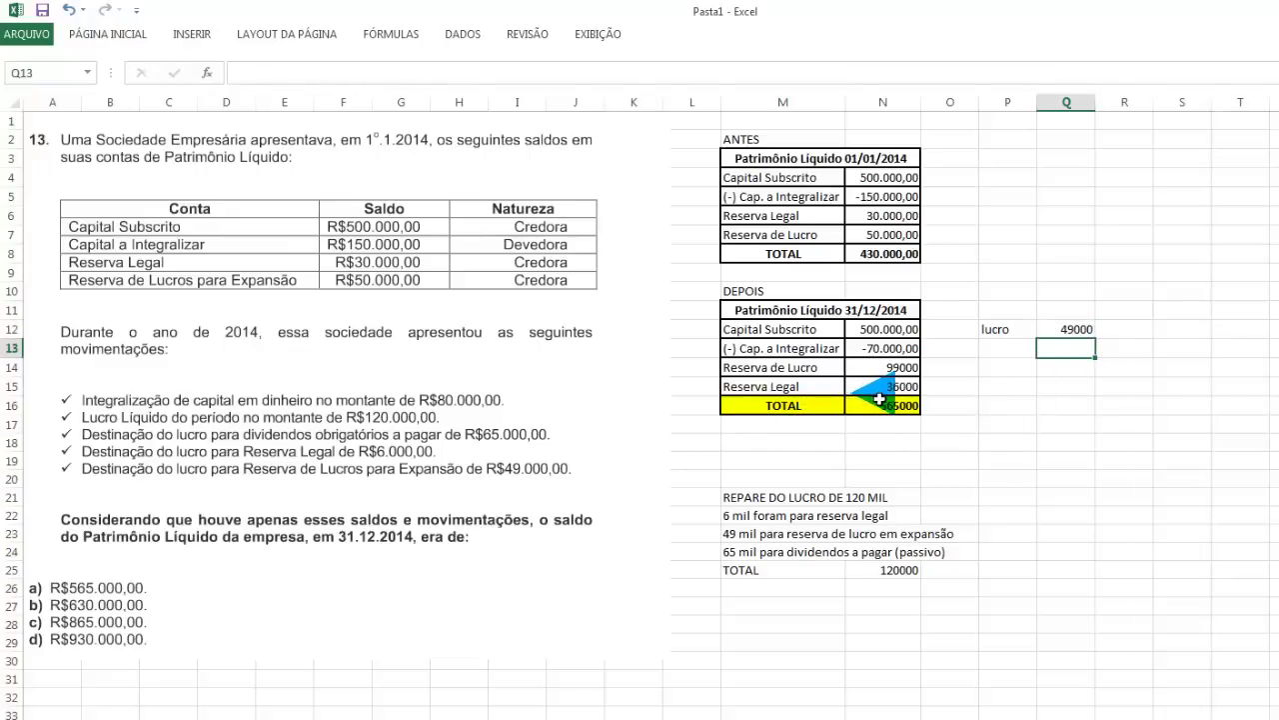
# Compare the opening Reserva Legal balance with the formula behind its 31/12/2014 balance
pyautogui.click(876, 216)
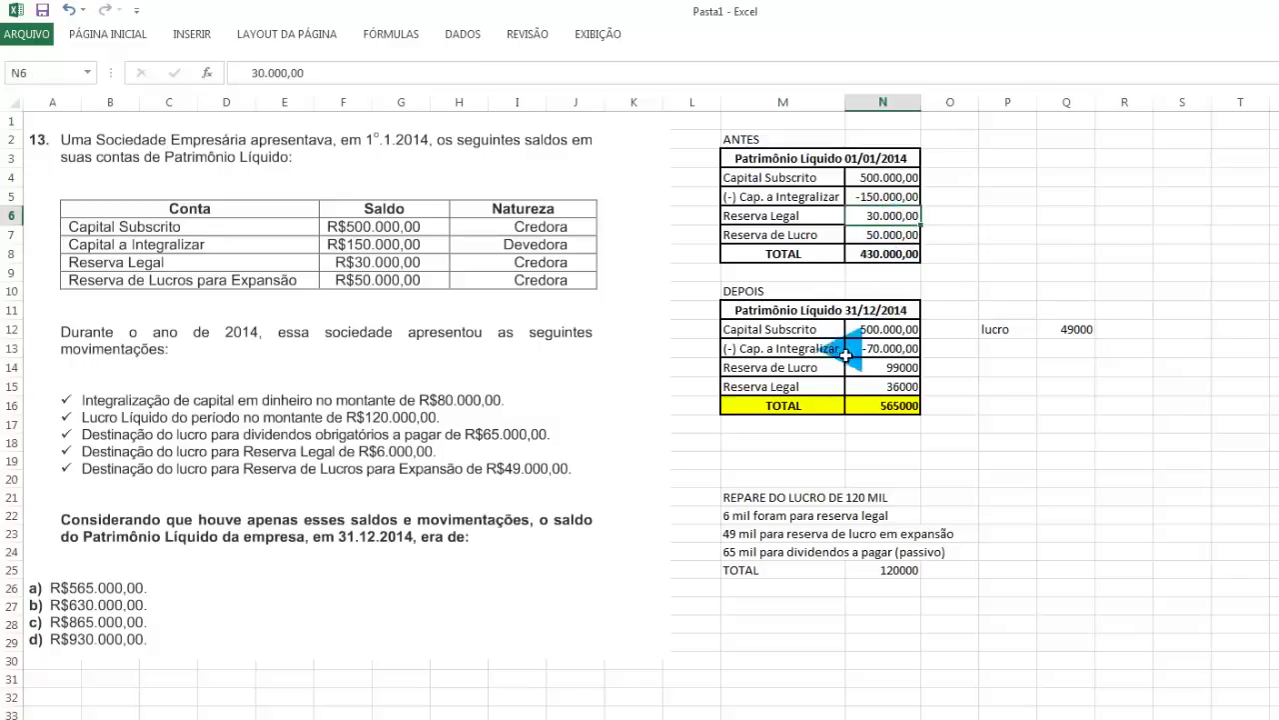
pyautogui.doubleClick(879, 386)
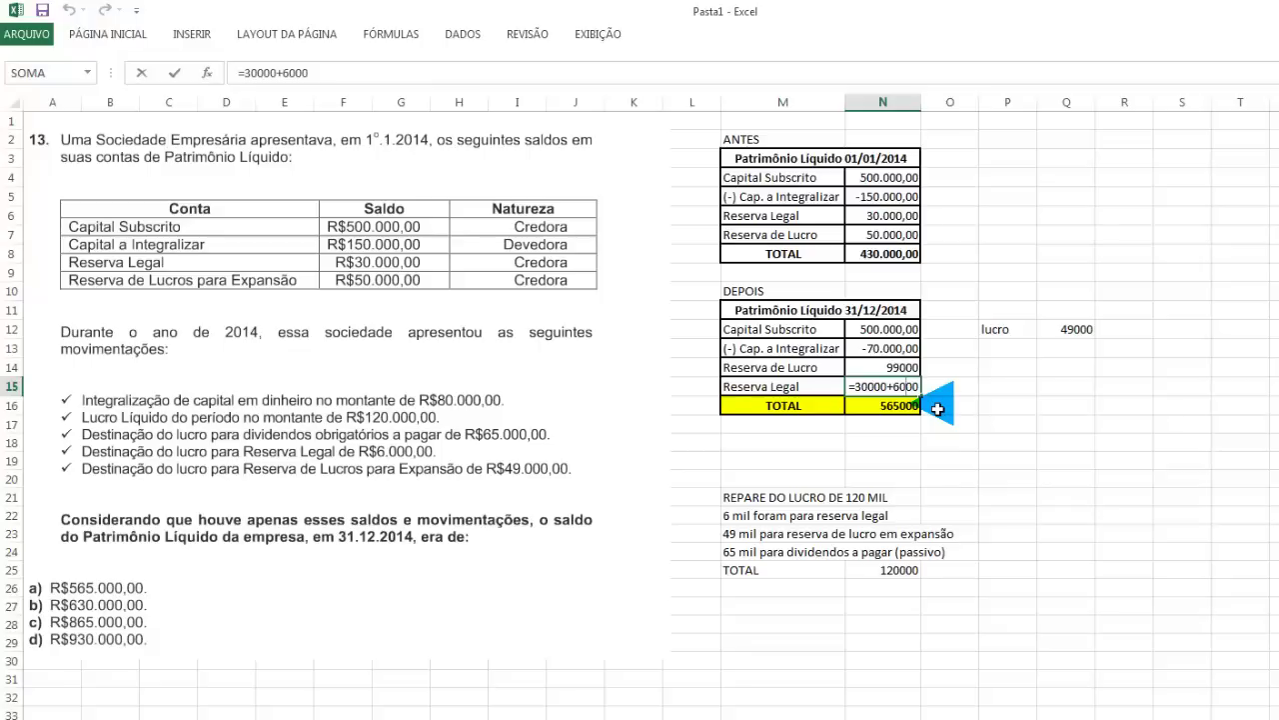
pyautogui.press('Return')
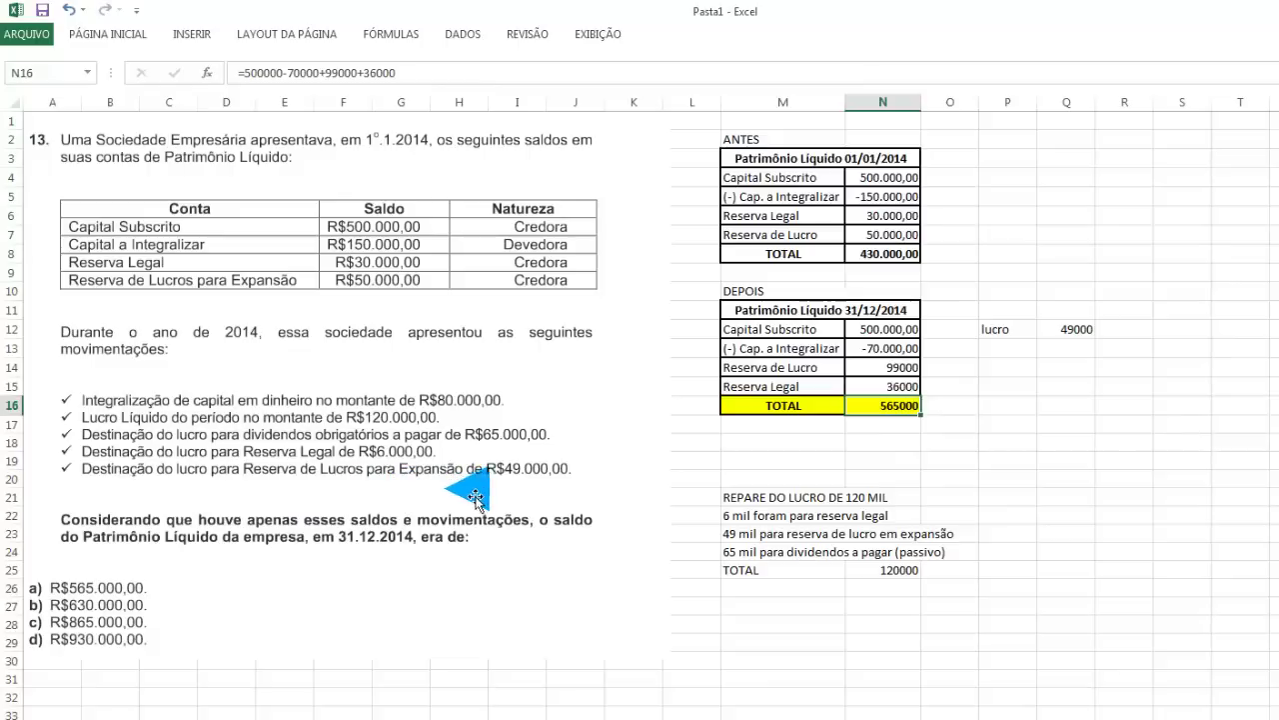
# Extend the lucro formula in Q12 with -49000 to deduct the allocation to Reserva de Lucros para Expansão
pyautogui.doubleClick(1065, 331)
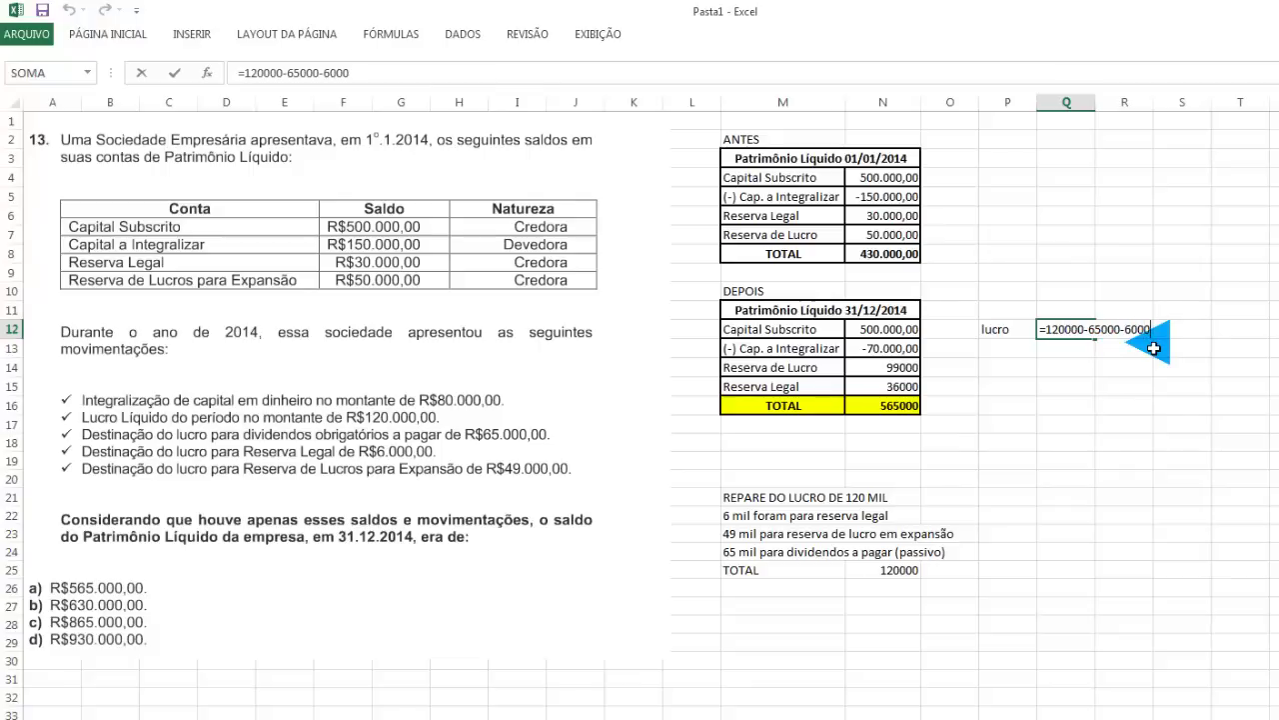
pyautogui.write('-49000')
pyautogui.press('Return')
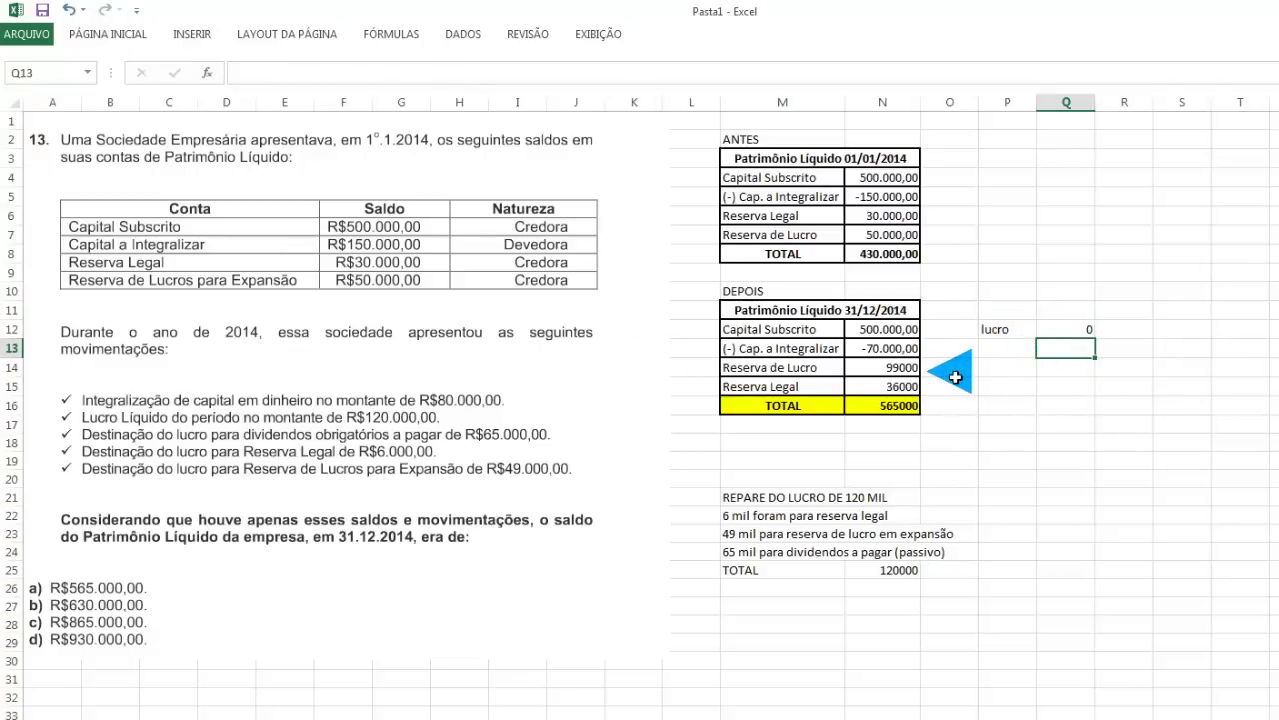
# Examine the formulas behind the 31/12/2014 balances of Reserva de Lucro and (-) Cap. a Integralizar
pyautogui.doubleClick(892, 367)
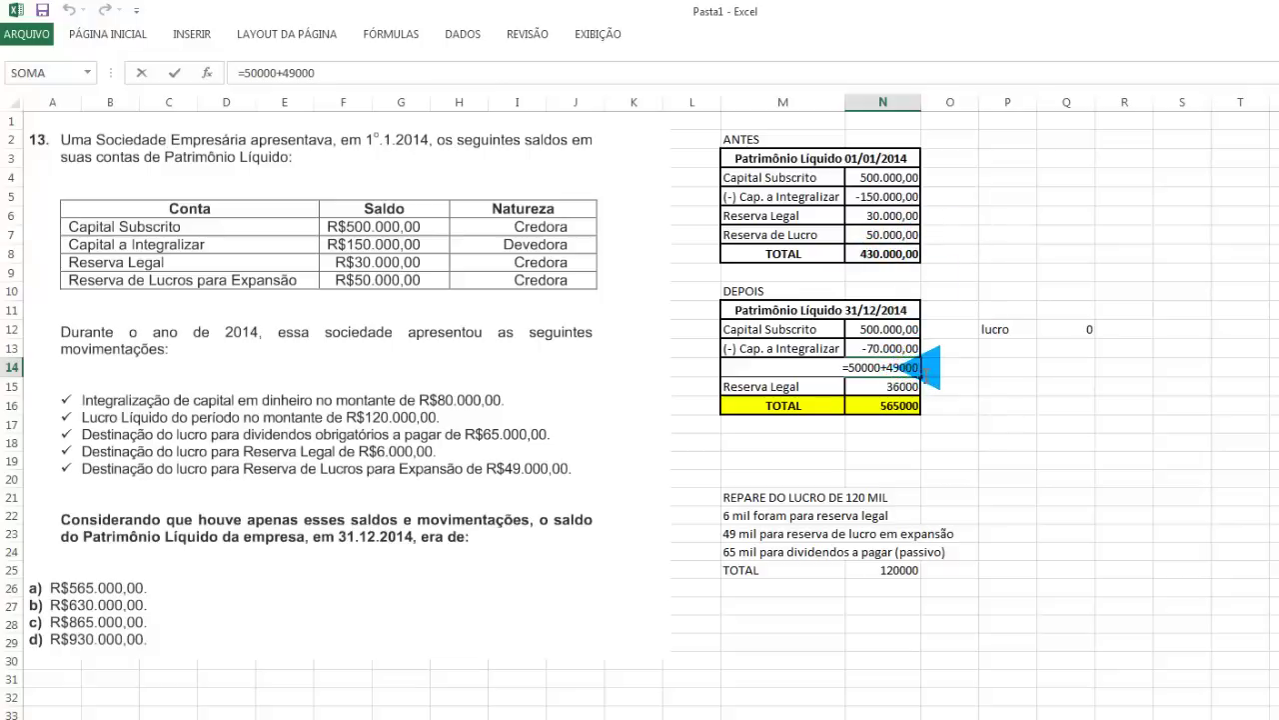
pyautogui.press('Return')
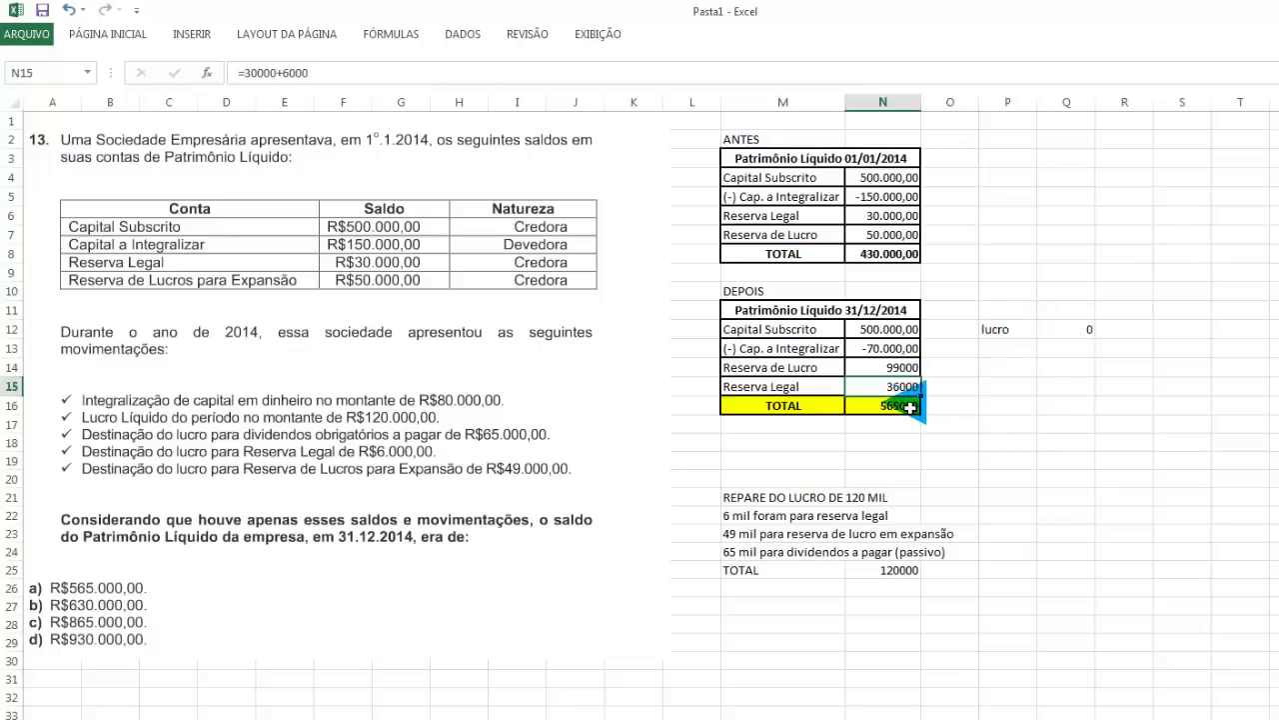
pyautogui.doubleClick(900, 366)
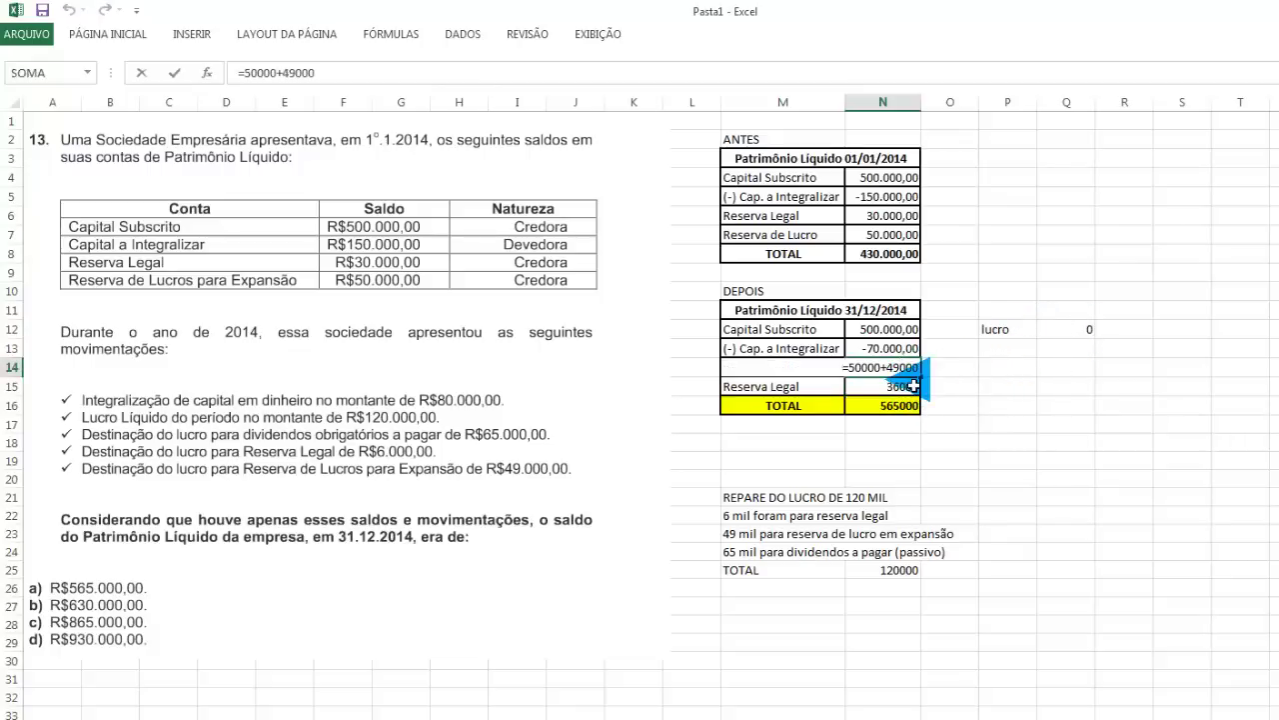
pyautogui.press('Return')
pyautogui.doubleClick(902, 350)
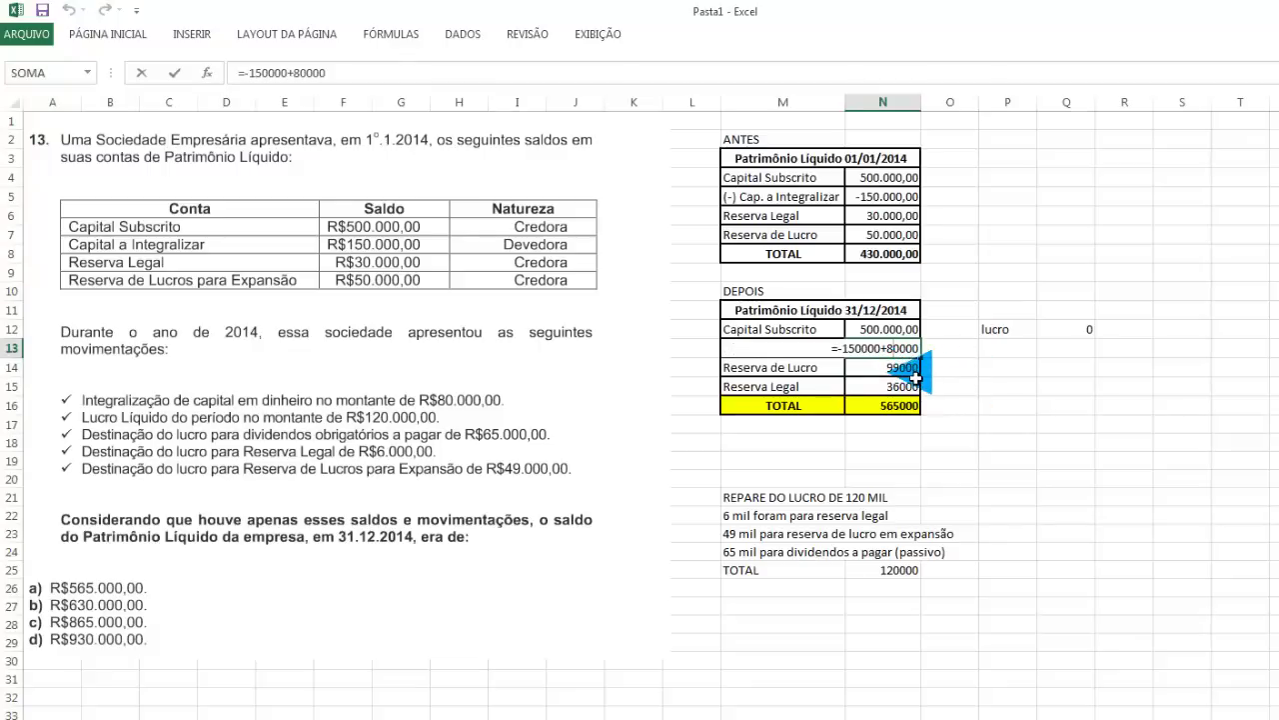
pyautogui.click(905, 386)
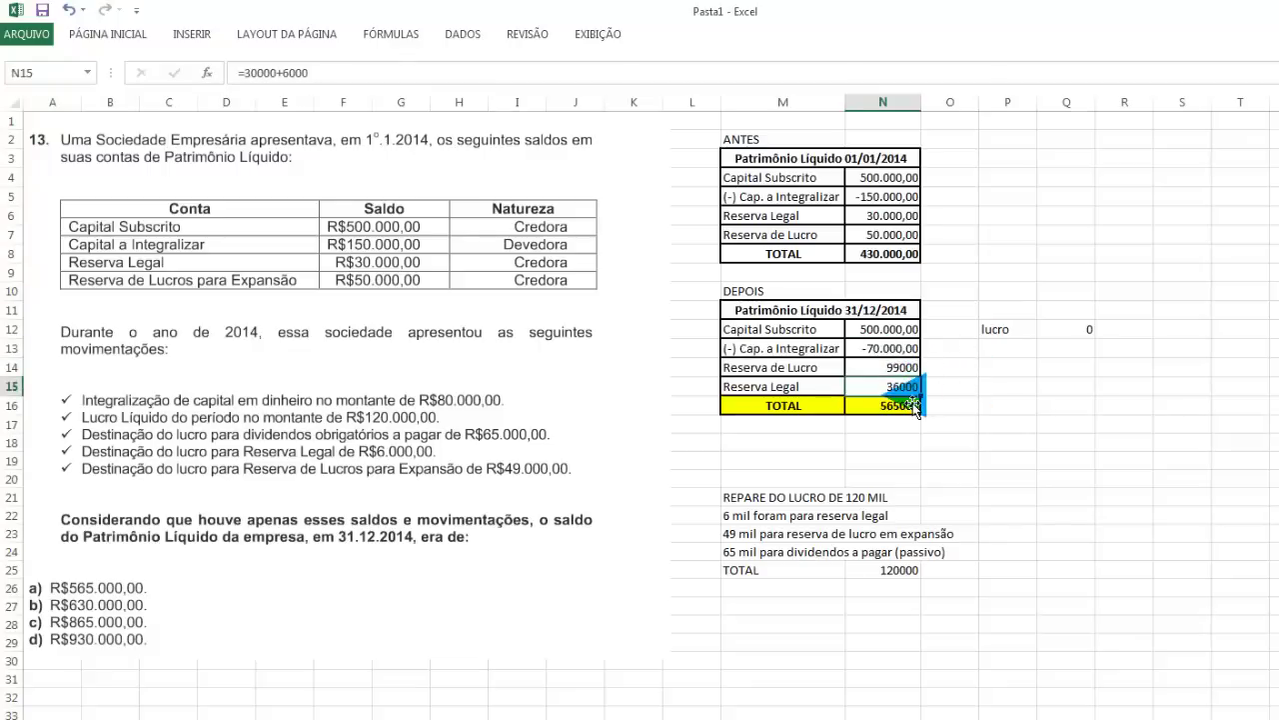
# Record the dividend liability by entering "PASSIVO" in P3, "DIVIDENDOS A PAGAR" in P4 and 65000 in S4
pyautogui.click(1004, 160)
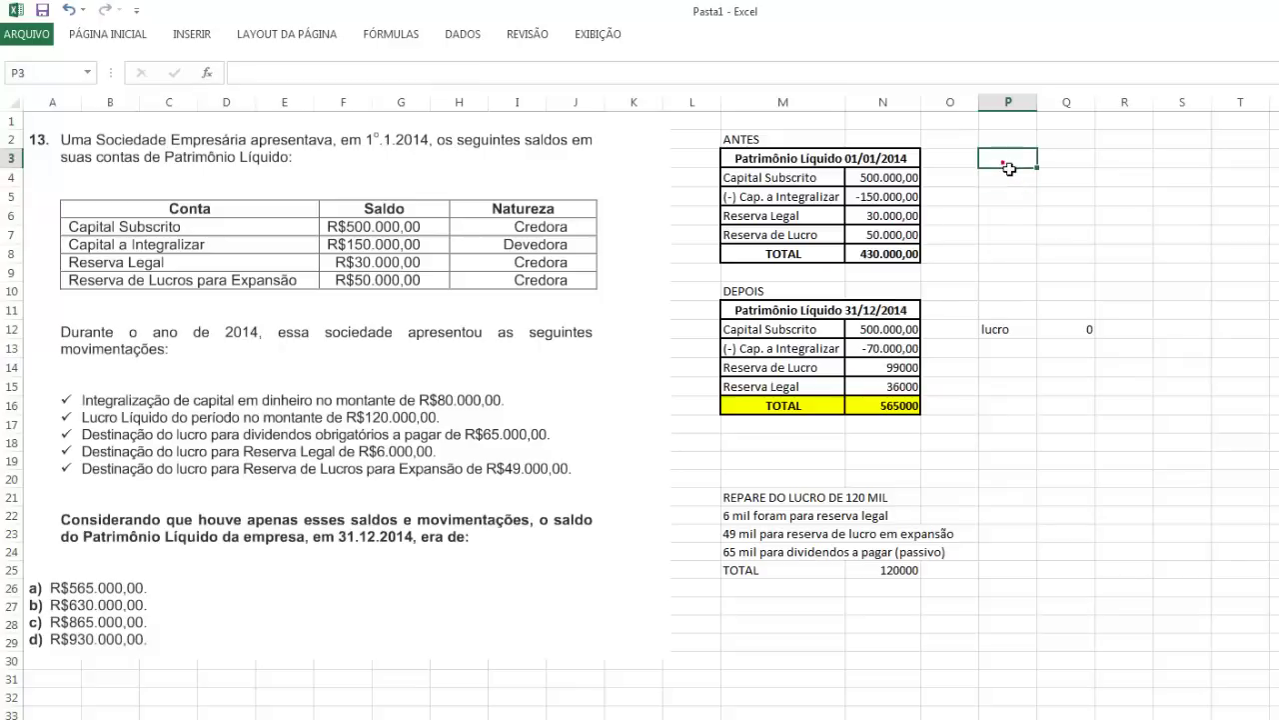
pyautogui.write('PASSIVO')
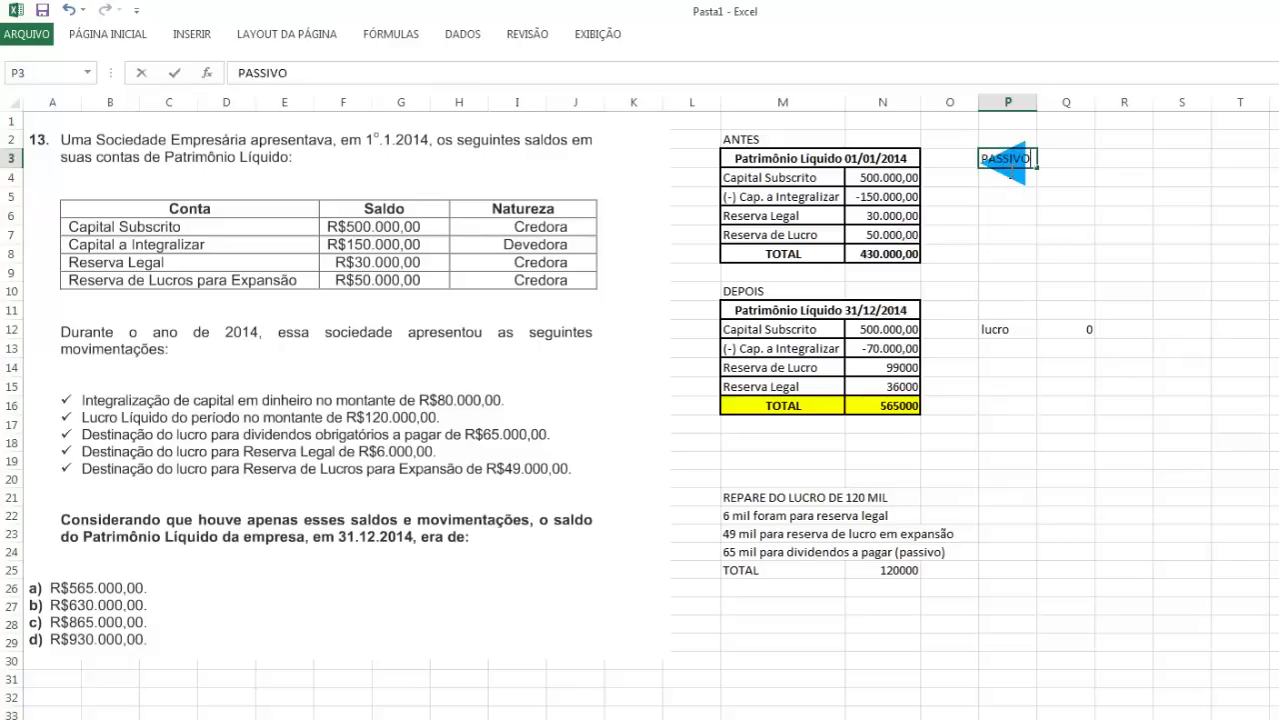
pyautogui.press('Return')
pyautogui.write('DIVIDEN')
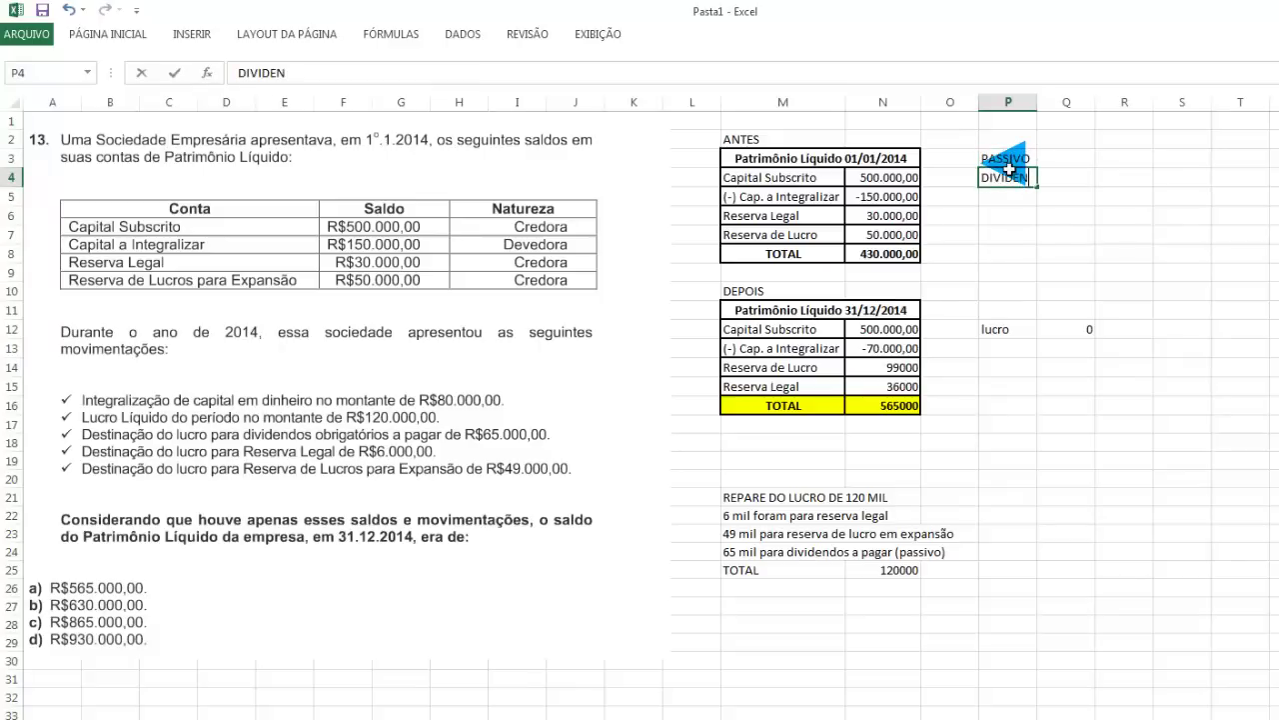
pyautogui.write('DOS A PAGAR')
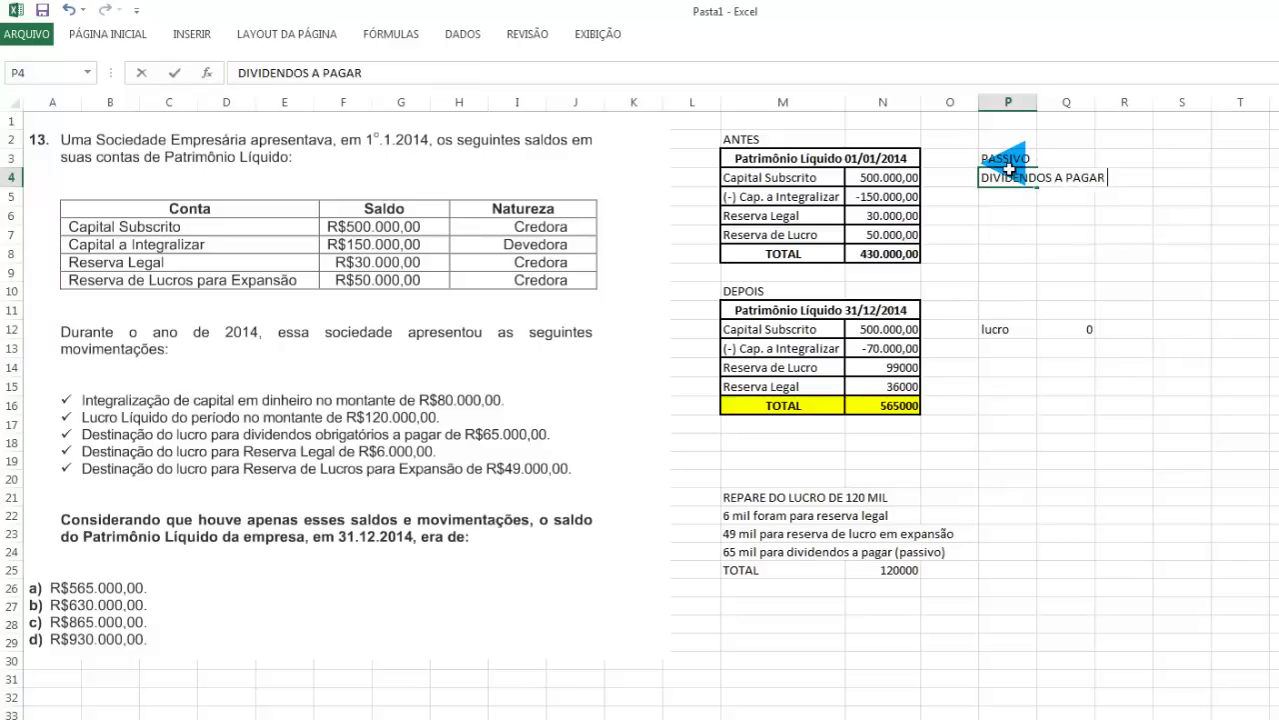
pyautogui.press('Right')
pyautogui.press('Right')
pyautogui.press('Right')
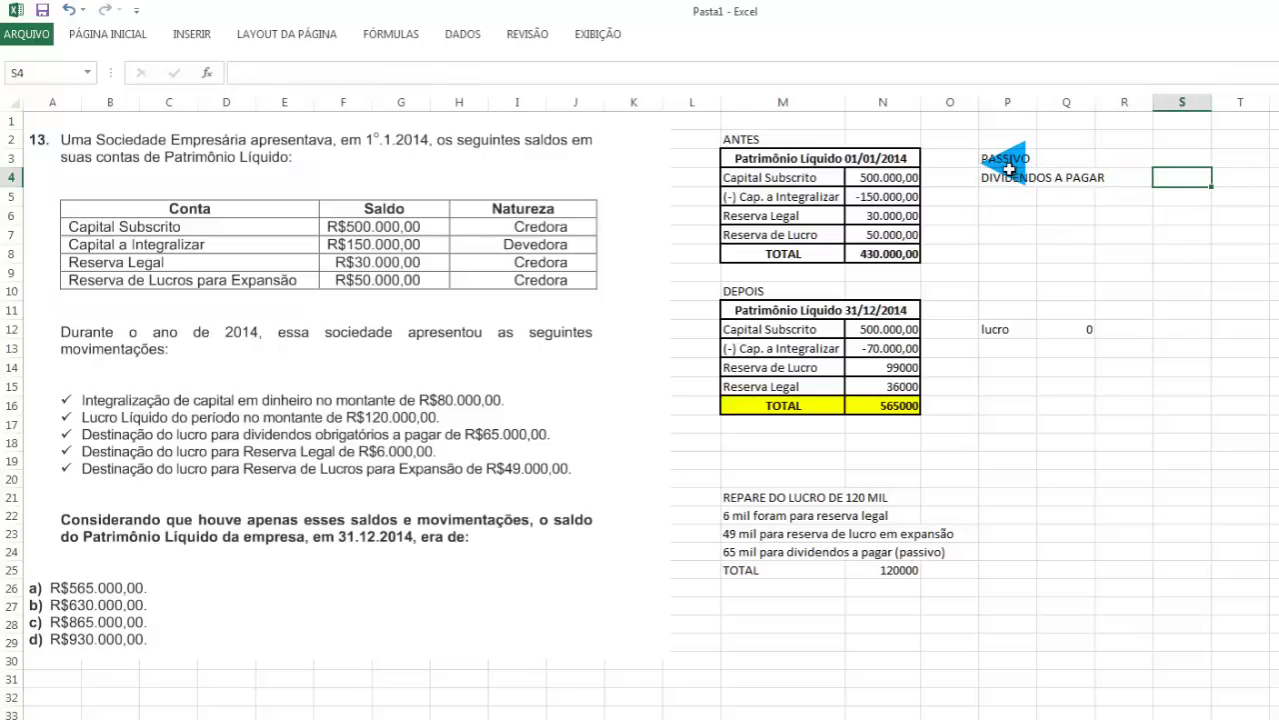
pyautogui.write('65000')
pyautogui.press('Return')
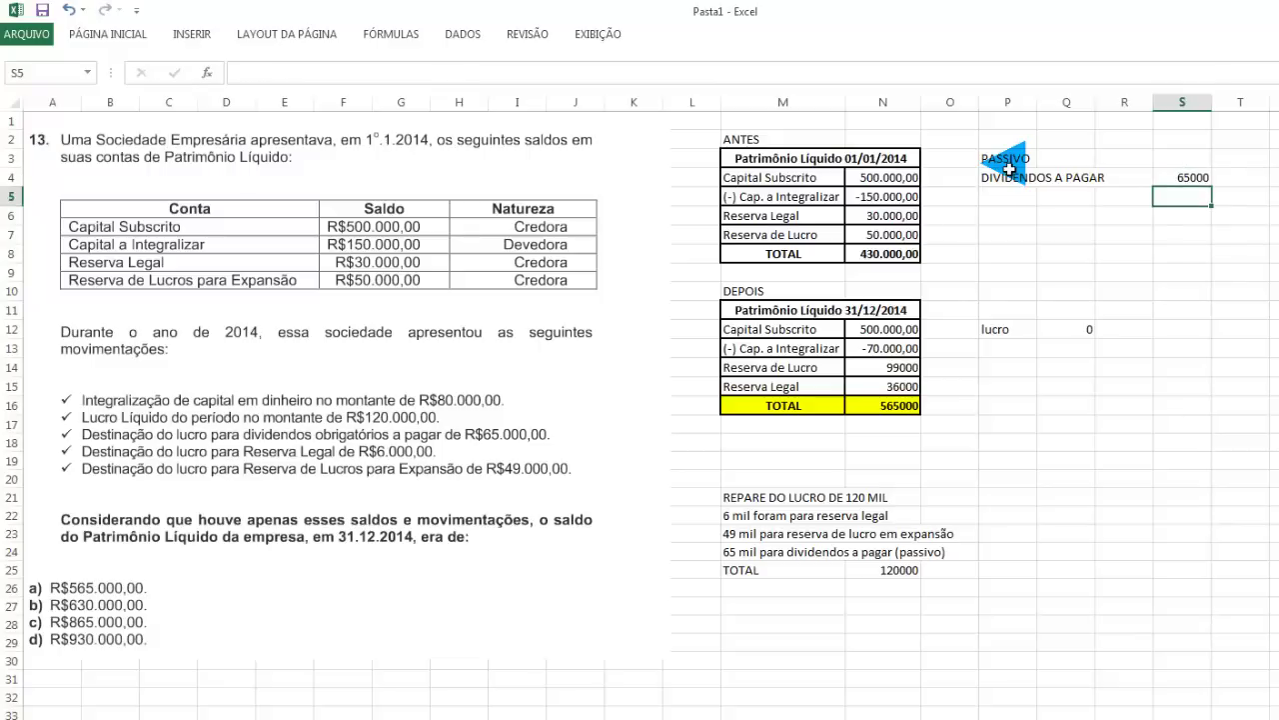
# Review the formula behind the 31/12/2014 Patrimônio Líquido total and the total of the profit allocation notes
pyautogui.doubleClick(880, 406)
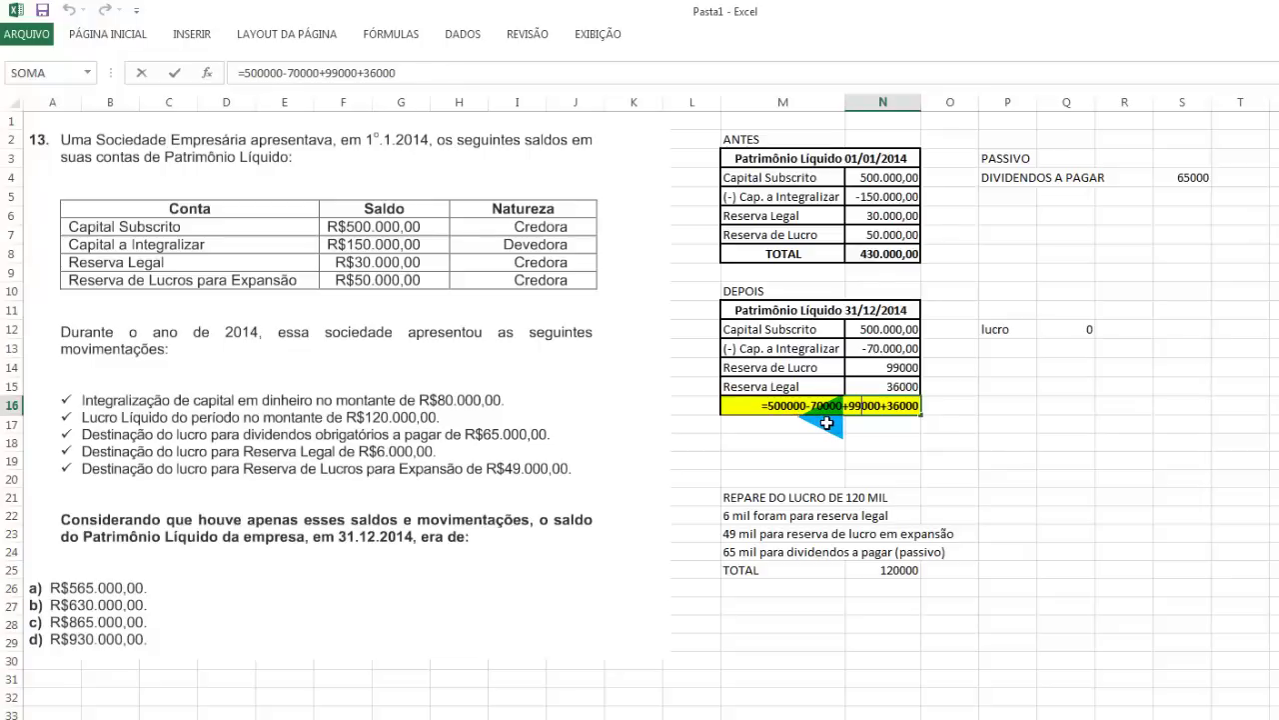
pyautogui.press('Return')
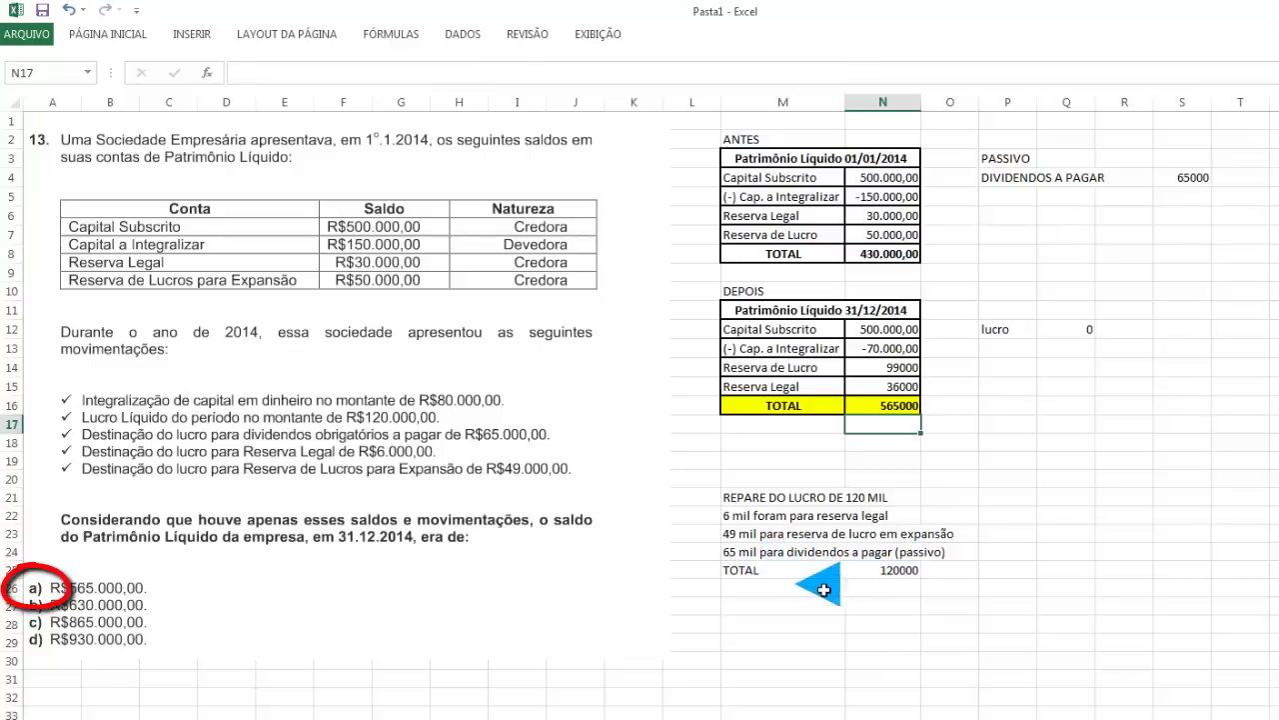
pyautogui.click(911, 574)
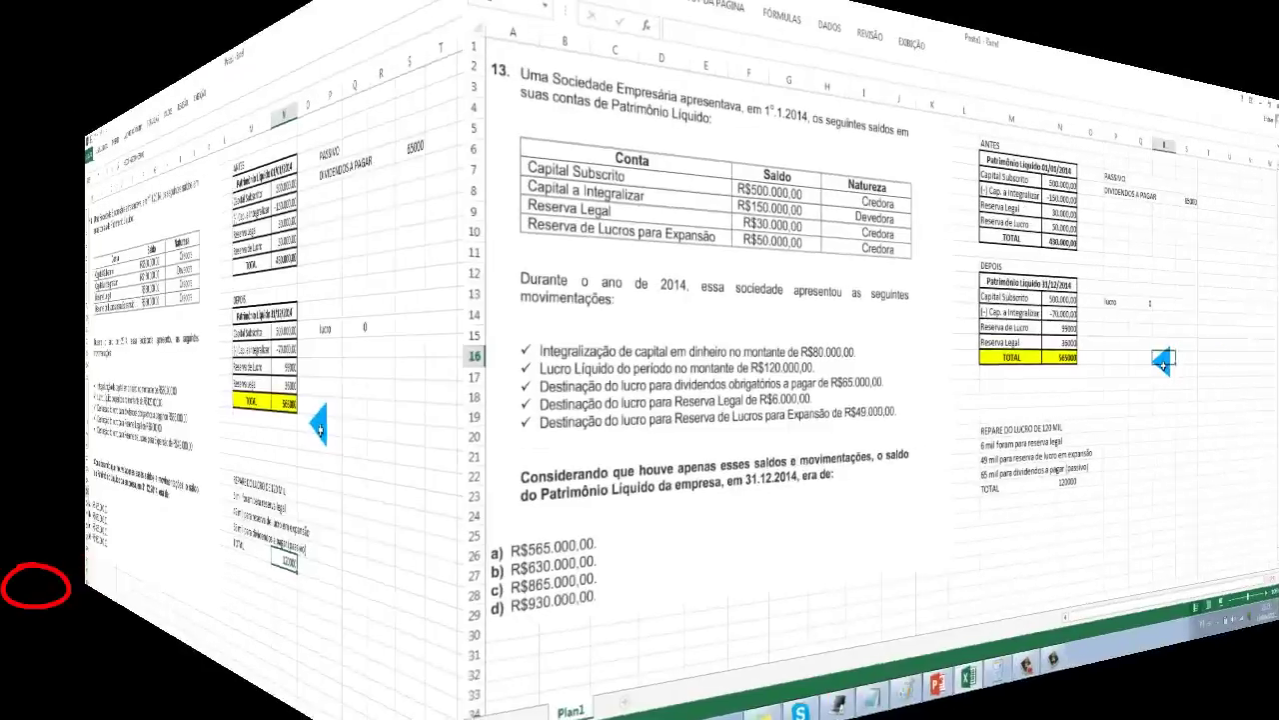
pyautogui.click(1122, 416)
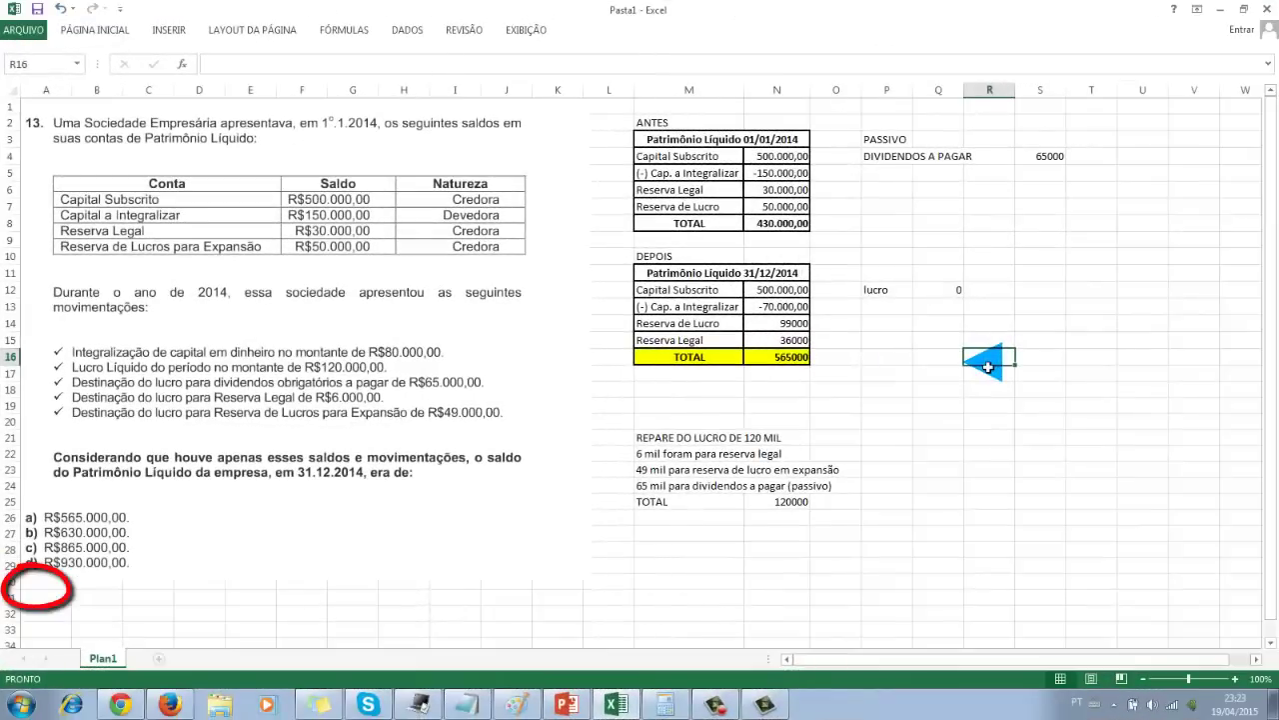
# Switch to PowerPoint and present from the "Curso de Contabilidade –Apostilas em PDF" slide, advancing to "Qual o valor?"
pyautogui.click(566, 704)
pyautogui.scroll(-3, 472, 613)
pyautogui.click(471, 448)
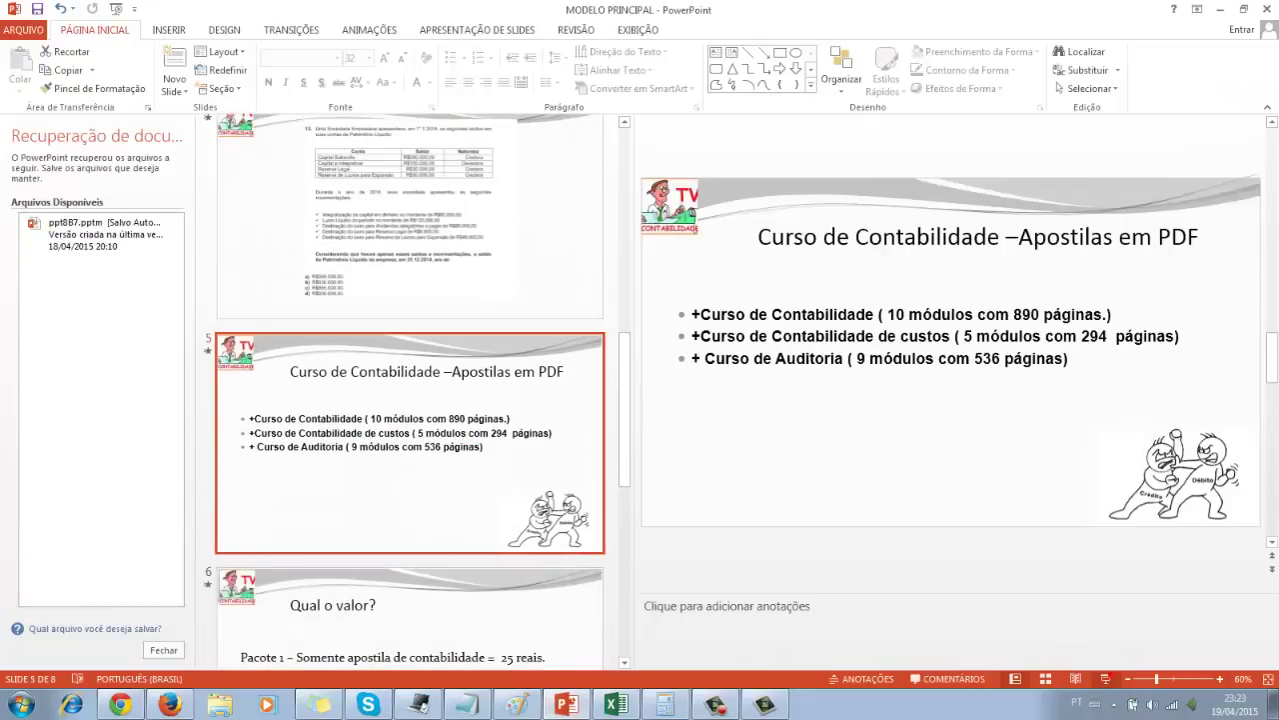
pyautogui.click(1105, 679)
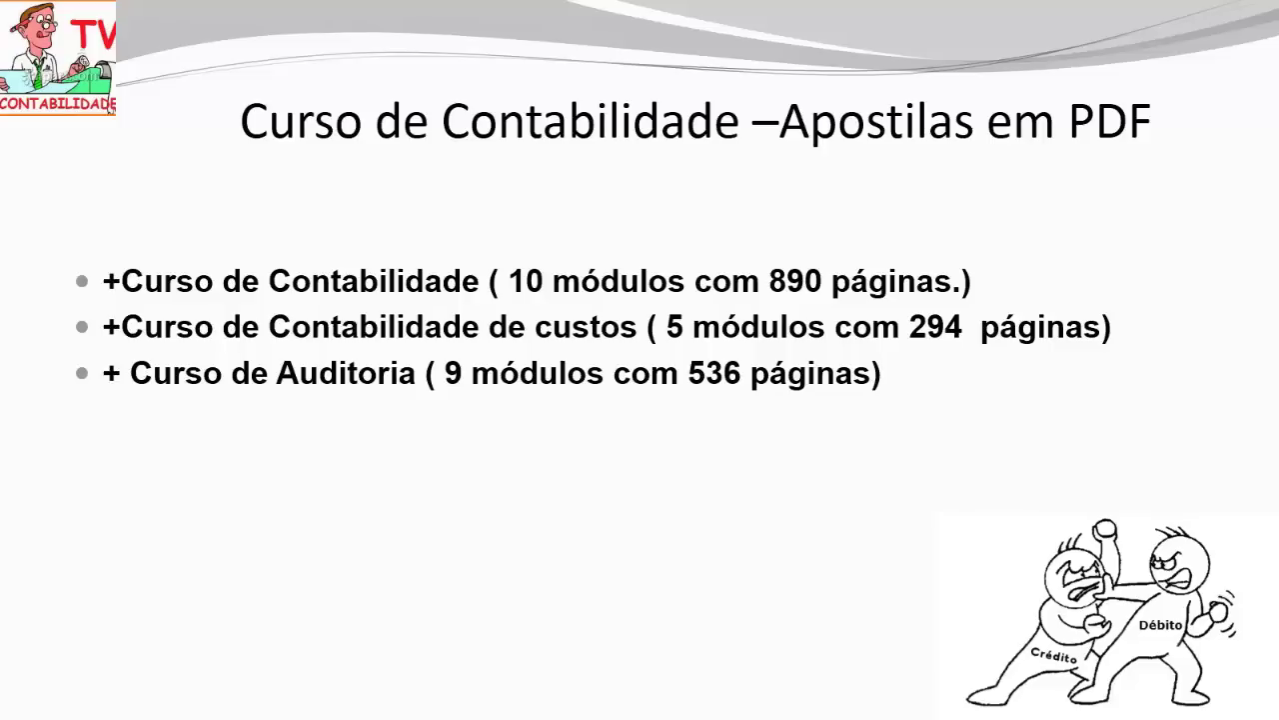
pyautogui.press('Right')
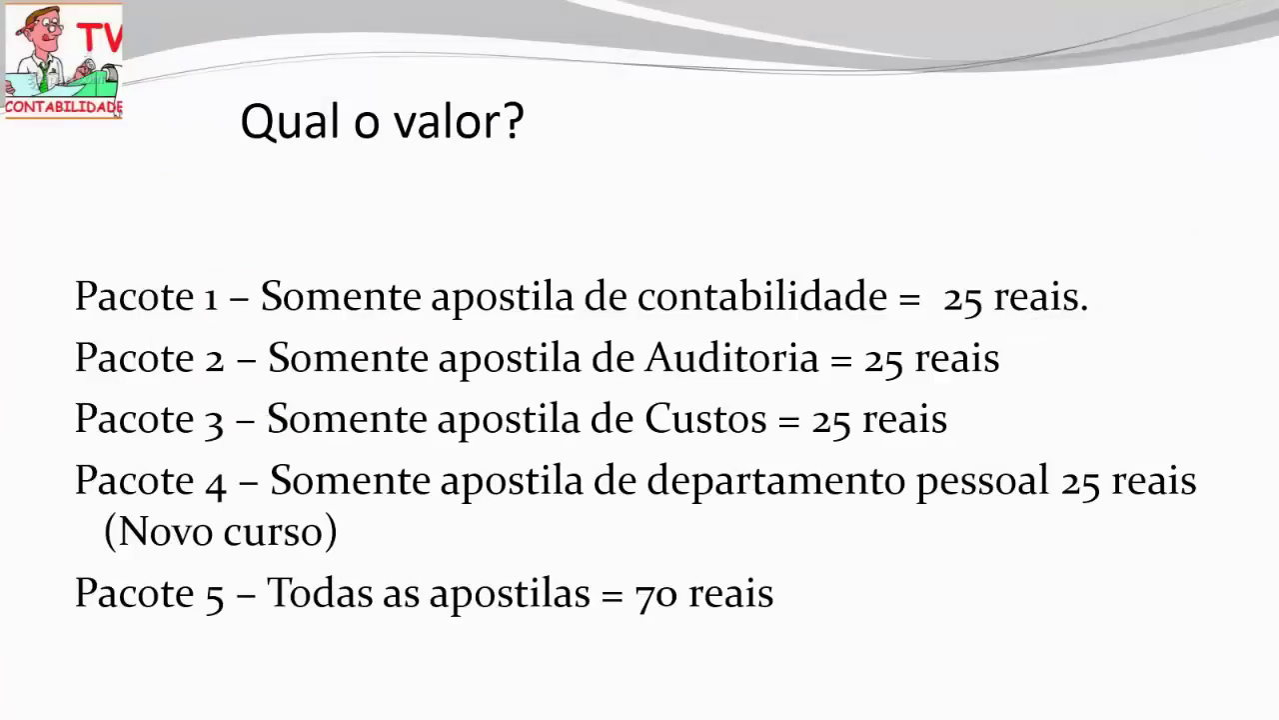